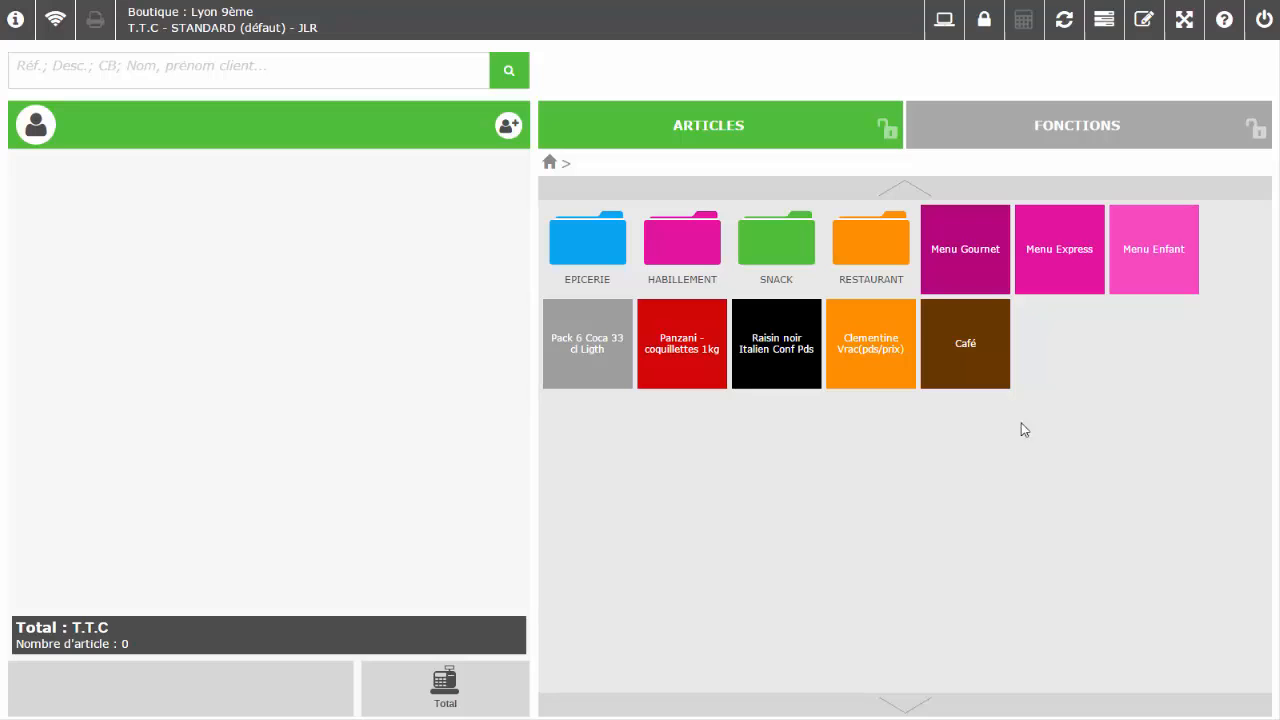
Open the loyalty cards page in the back office and list all existing loyalty cards
{"action": "left_click", "coordinate": [1102, 30]}
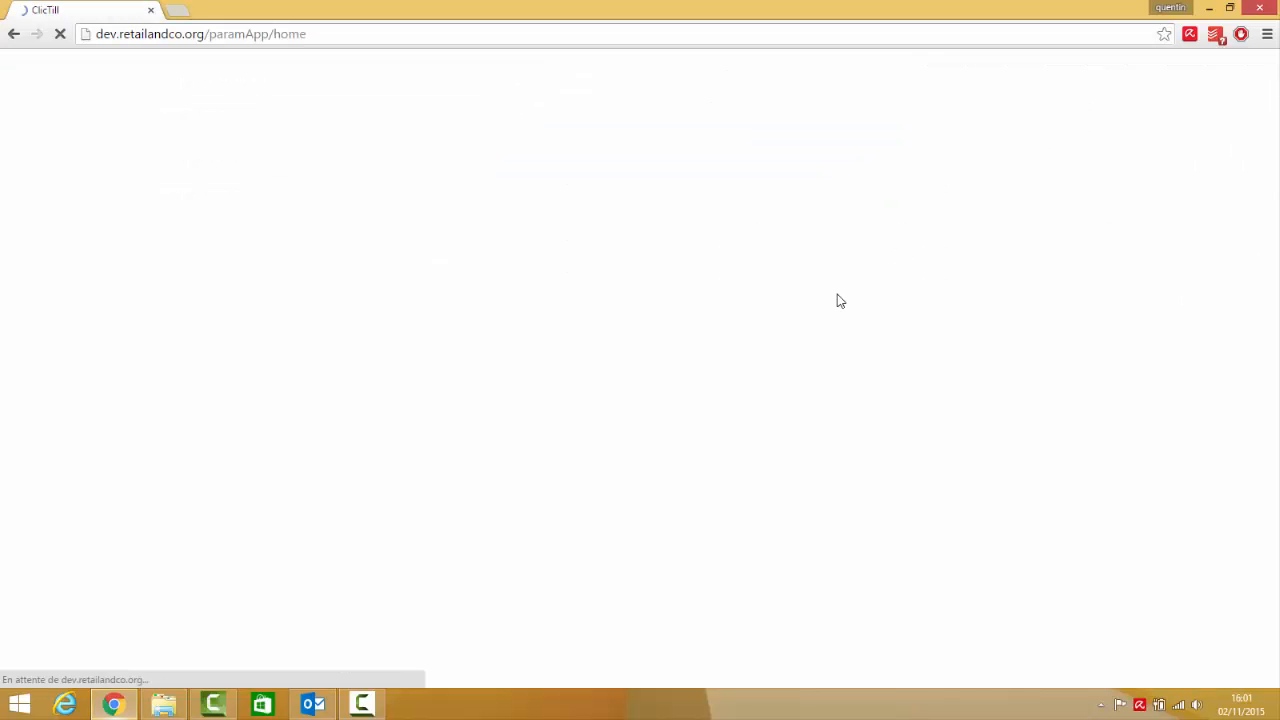
{"action": "left_click", "coordinate": [253, 67]}
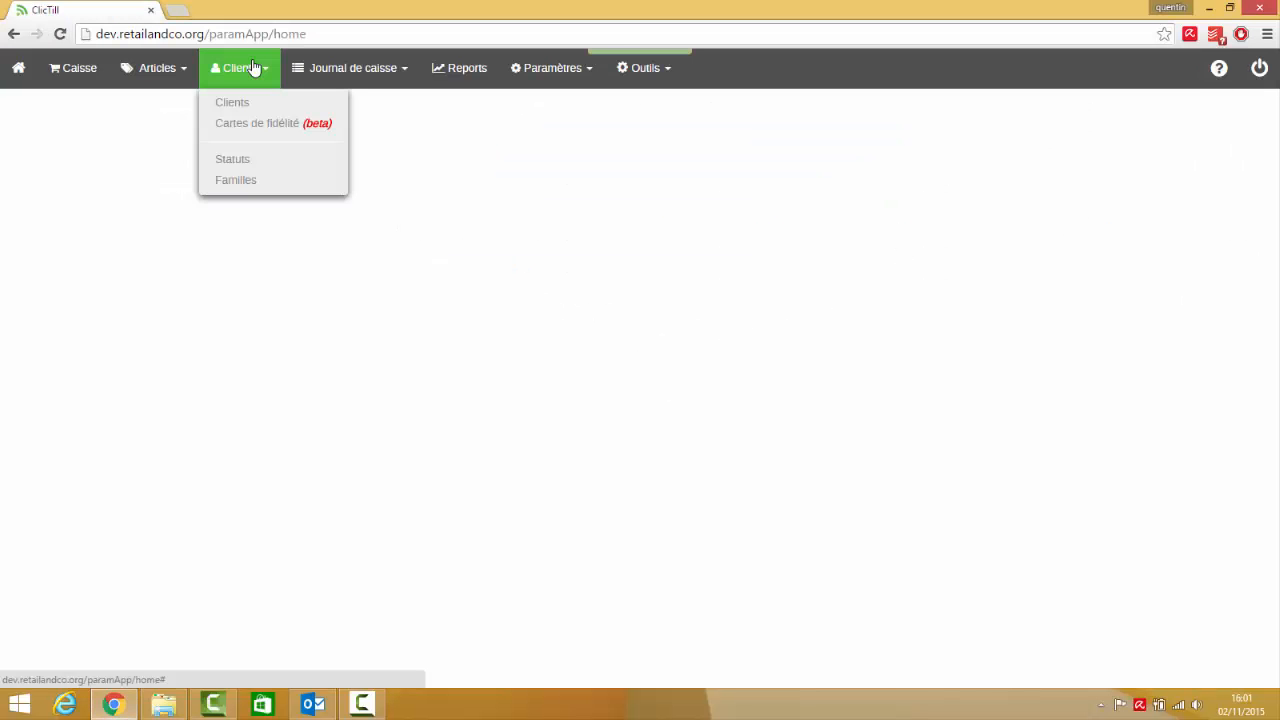
{"action": "left_click", "coordinate": [263, 127]}
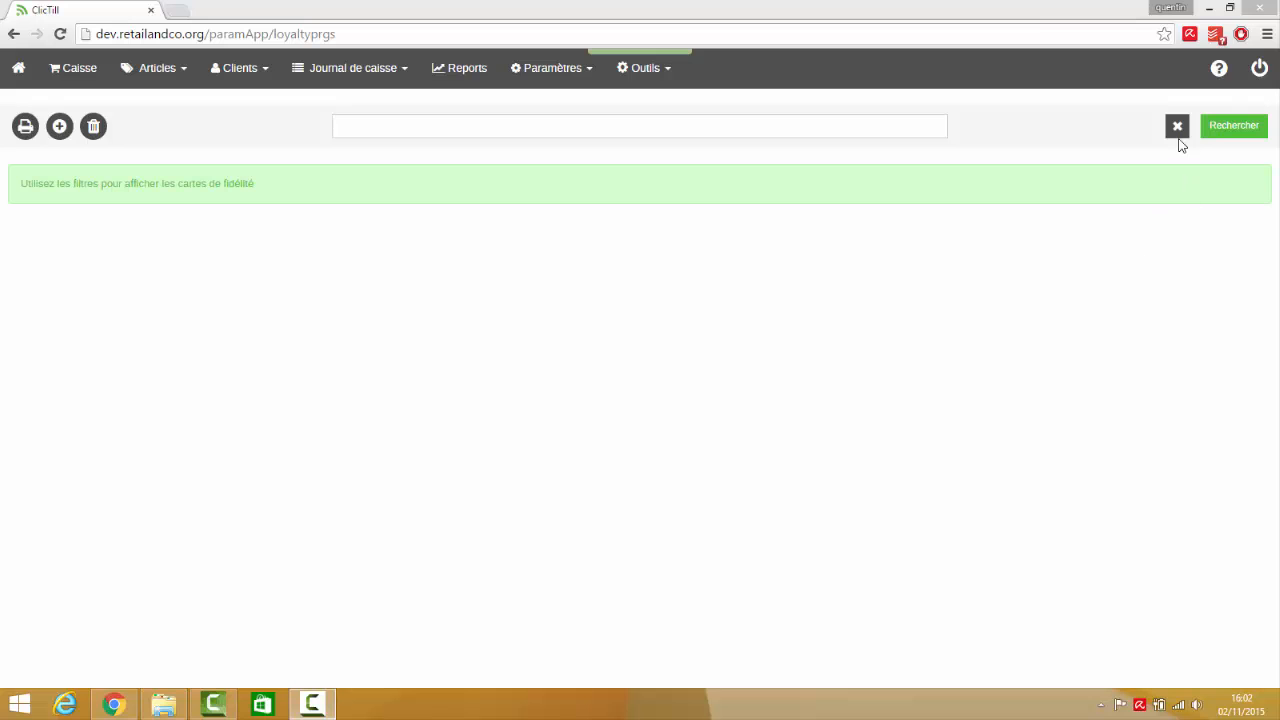
{"action": "left_click", "coordinate": [1244, 129]}
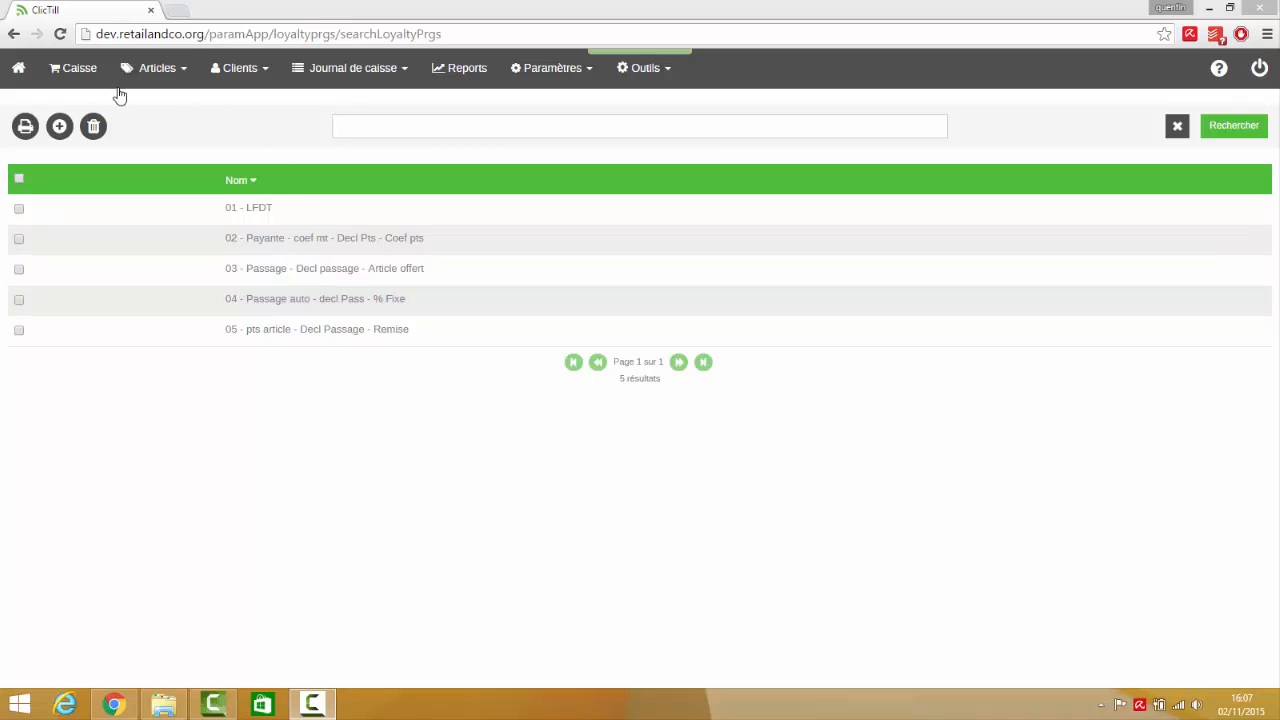
Create a new loyalty card named Vip and set its card type to Payante
{"action": "left_click", "coordinate": [60, 126]}
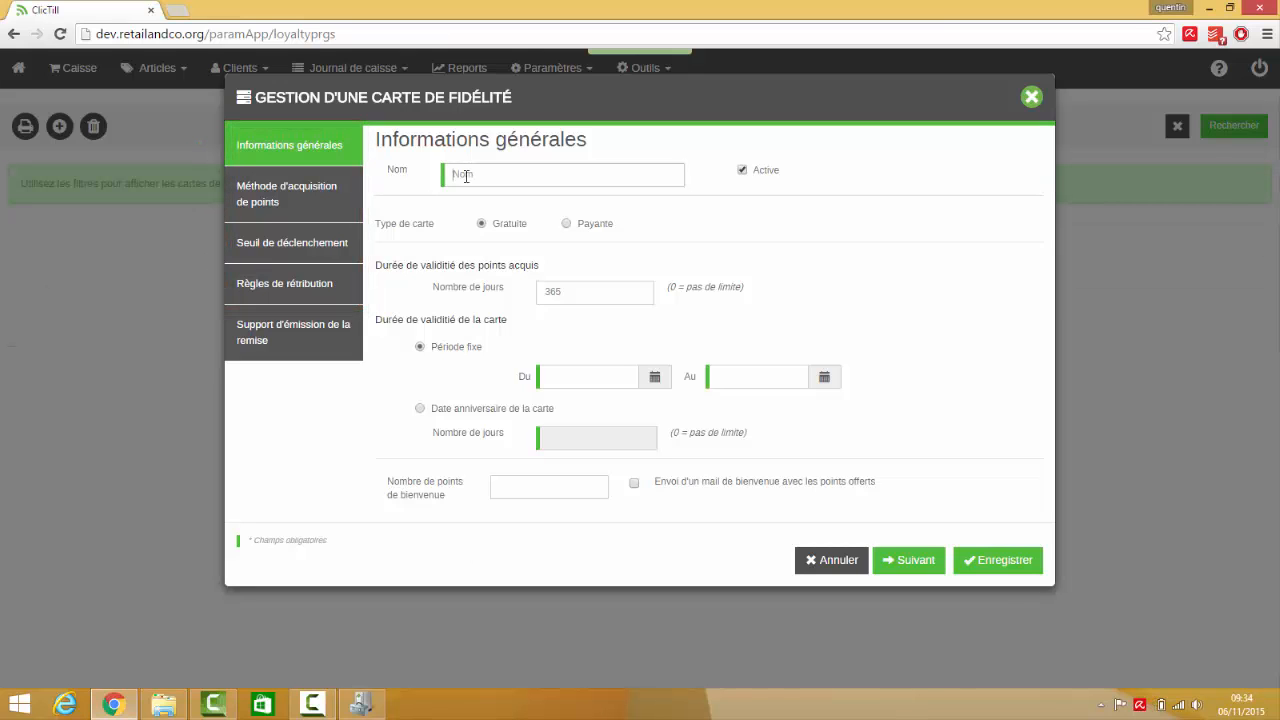
{"action": "left_click", "coordinate": [465, 176]}
{"action": "type", "text": "vip"}
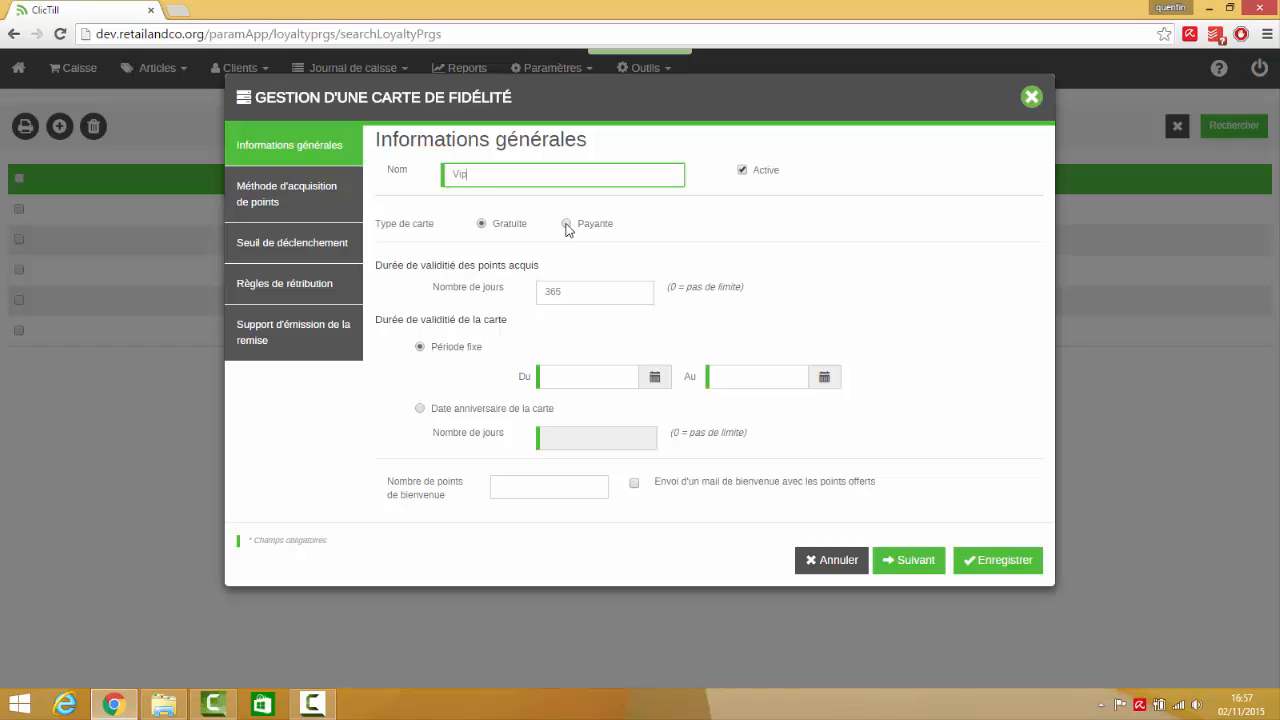
{"action": "left_click", "coordinate": [566, 224]}
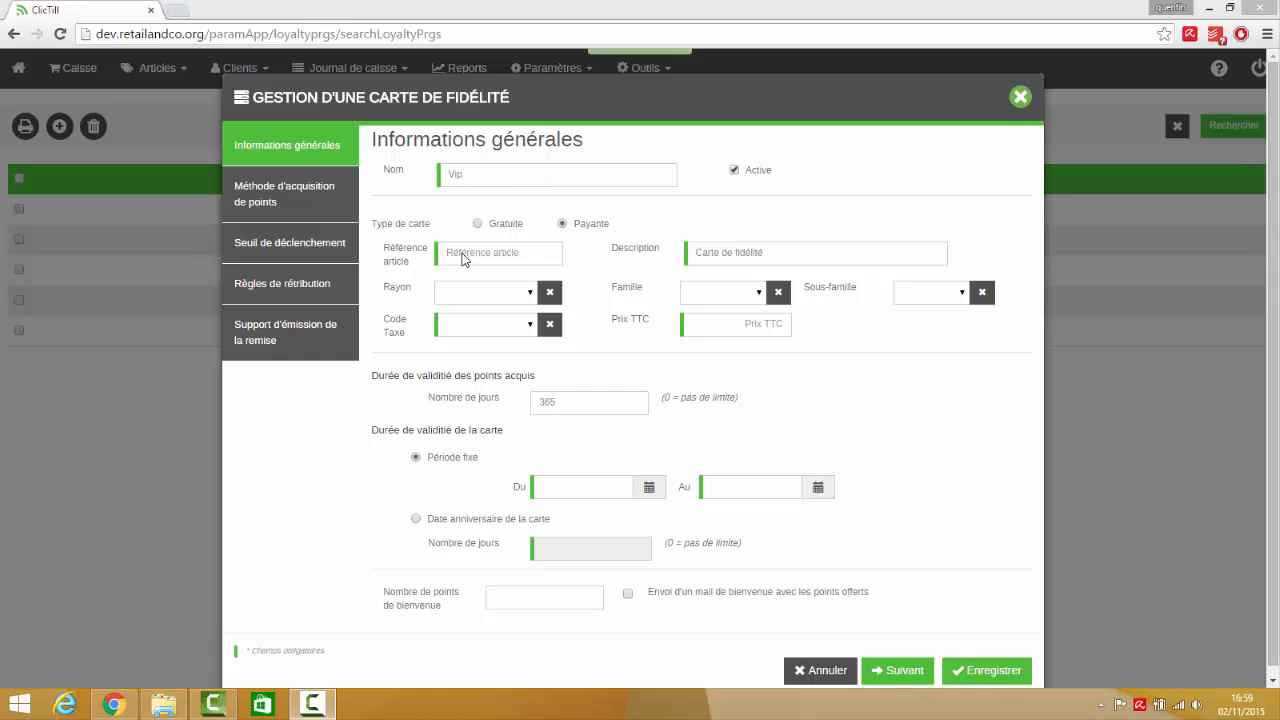
Define the card's sale article with reference Cartevip, description "Carte de fidélité VIP", tax code Normale 20% and a tax-inclusive price of 10
{"action": "left_click", "coordinate": [464, 257]}
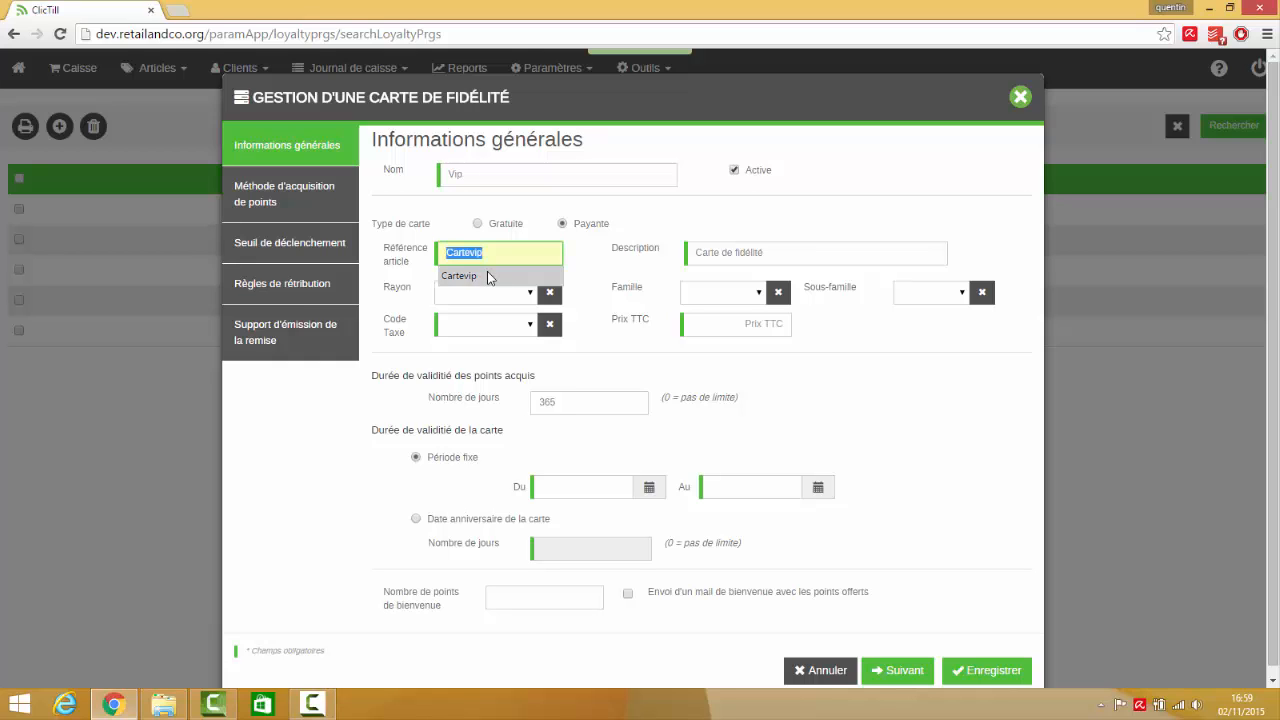
{"action": "left_click", "coordinate": [468, 276]}
{"action": "left_click", "coordinate": [777, 252]}
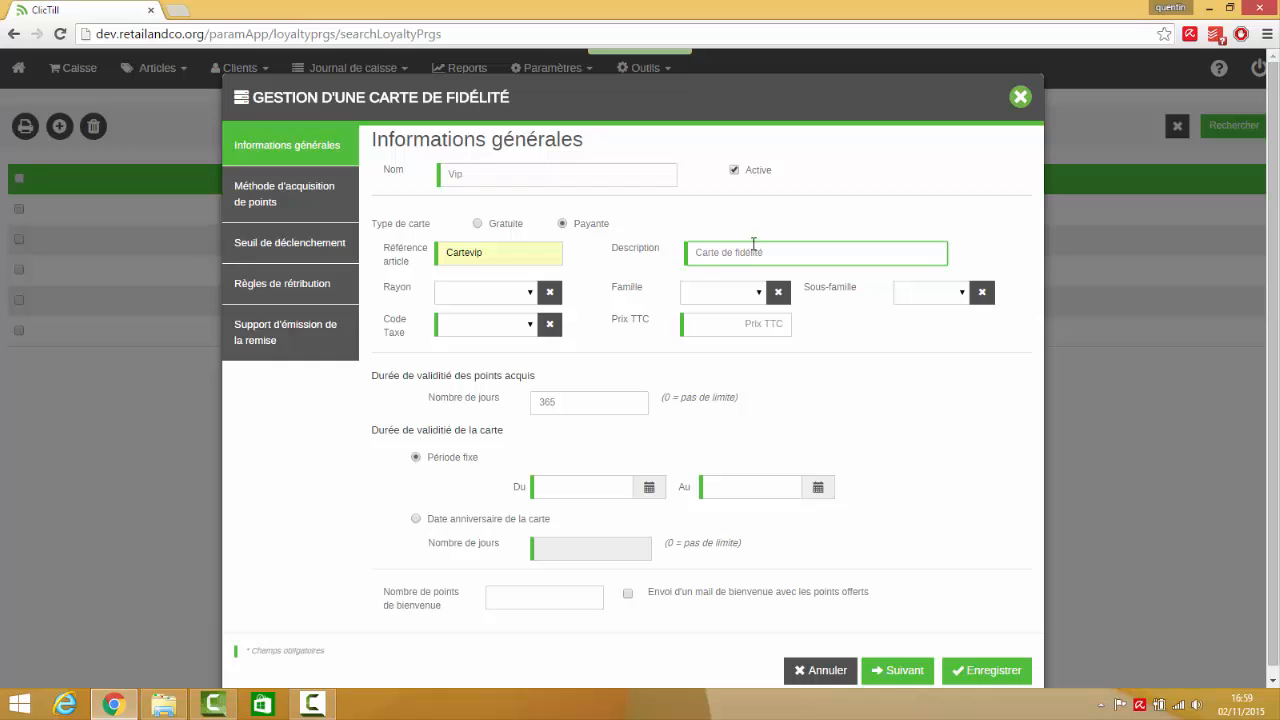
{"action": "type", "text": "VIP"}
{"action": "left_click", "coordinate": [524, 326]}
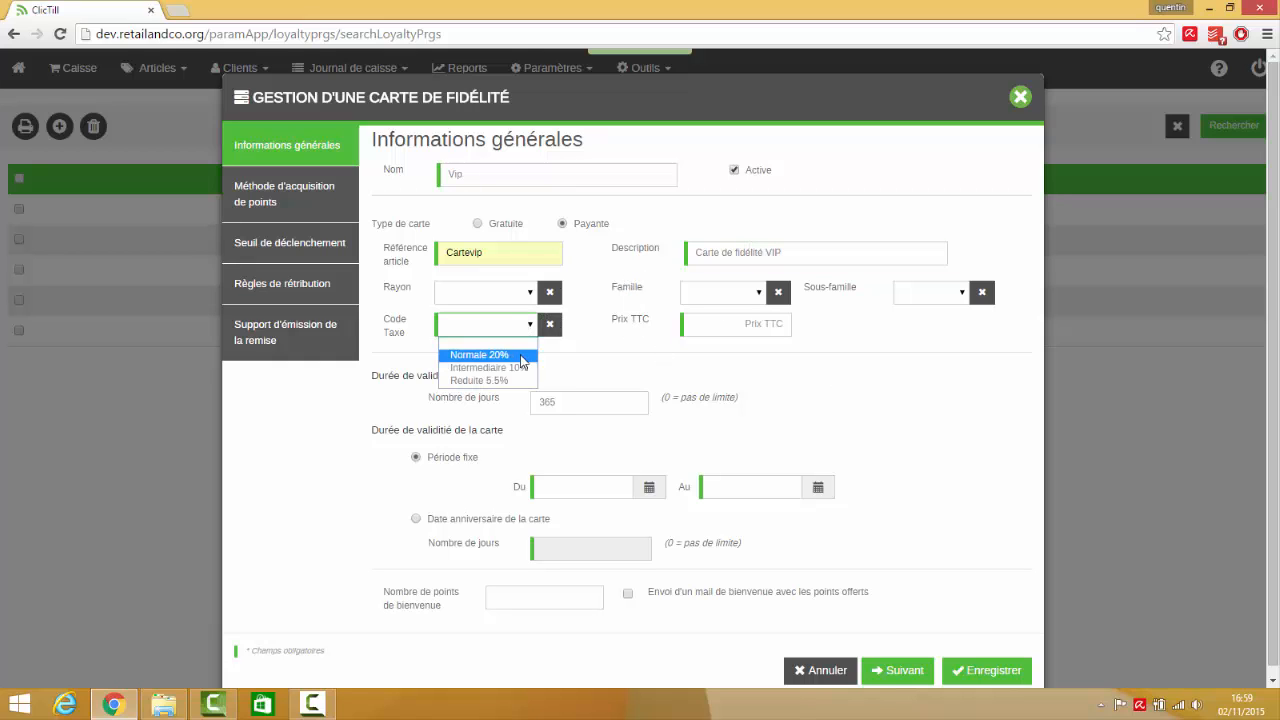
{"action": "left_click", "coordinate": [528, 356]}
{"action": "left_click", "coordinate": [735, 326]}
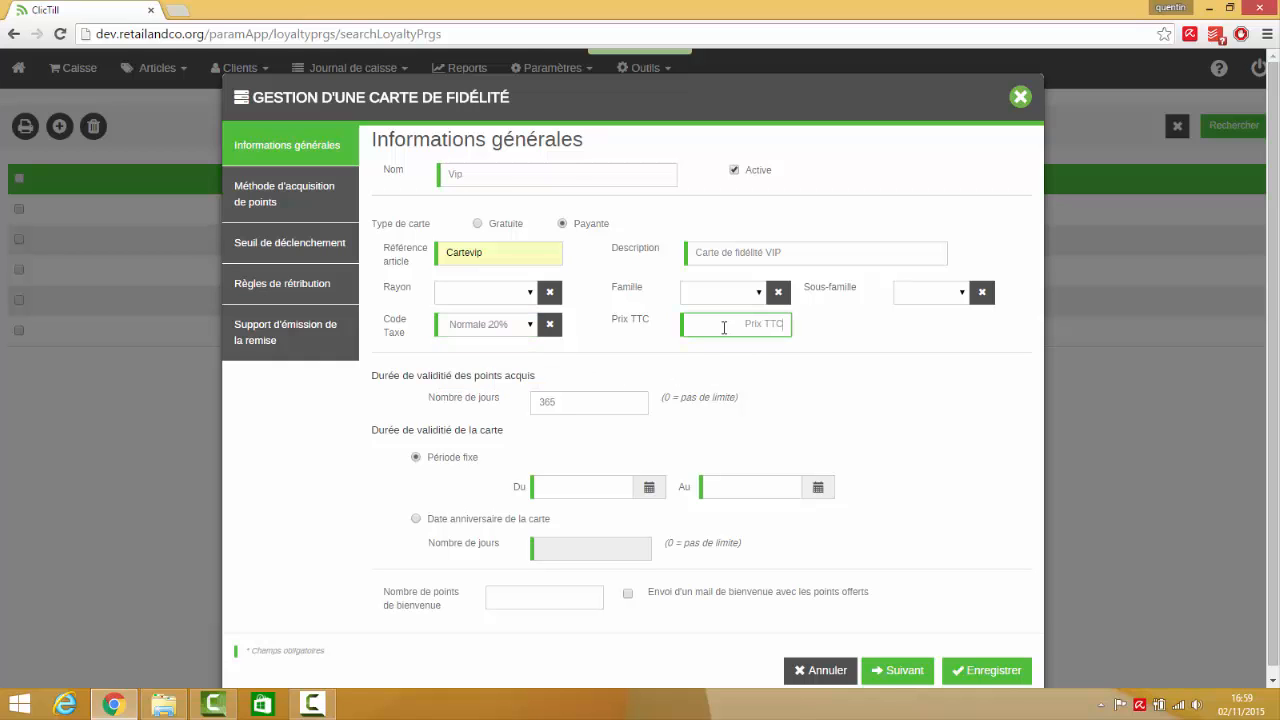
{"action": "type", "text": "10"}
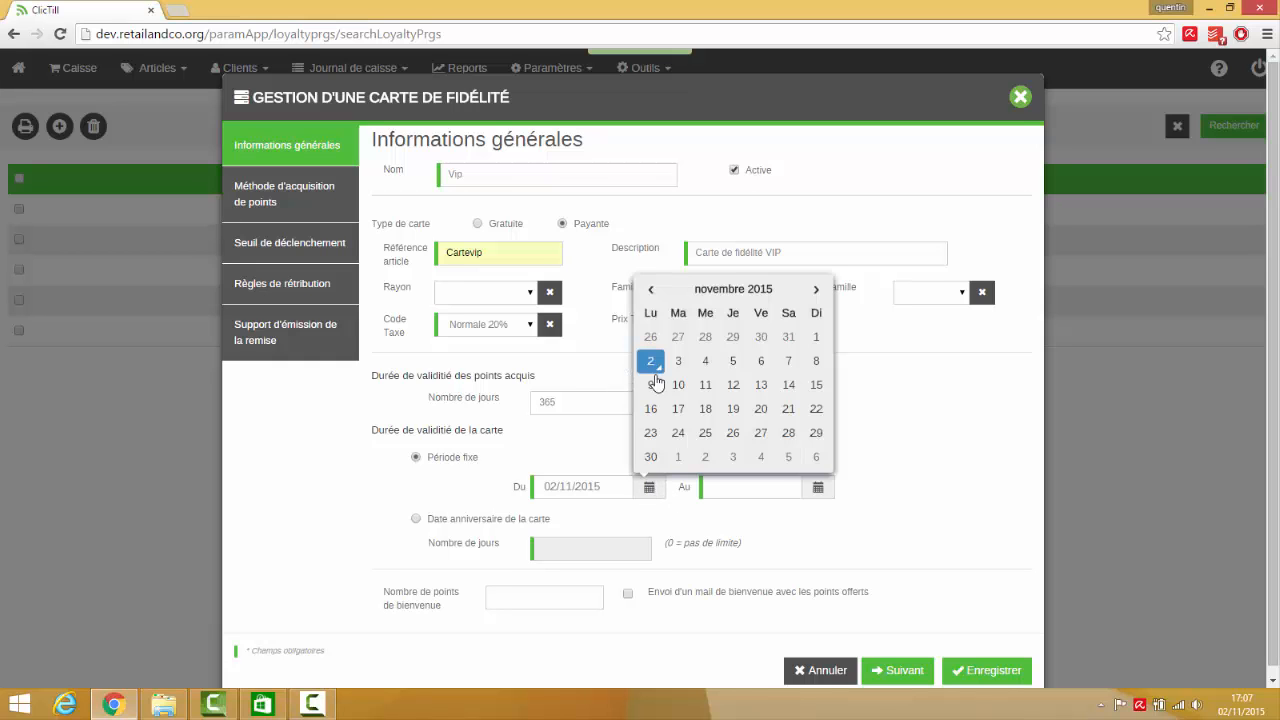
Set the card's fixed validity period from 01/01/2016 to 31/12/2016
{"action": "left_click", "coordinate": [824, 290]}
{"action": "left_click", "coordinate": [824, 290]}
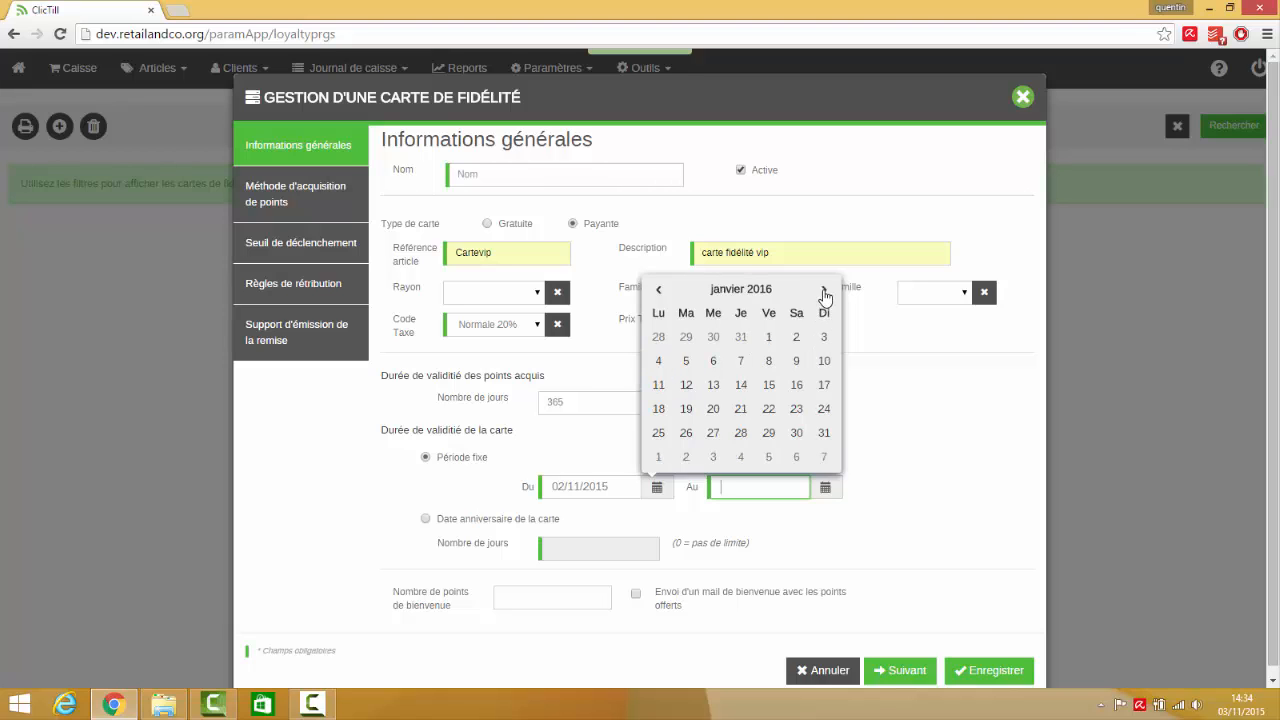
{"action": "left_click", "coordinate": [768, 337]}
{"action": "left_click", "coordinate": [826, 487]}
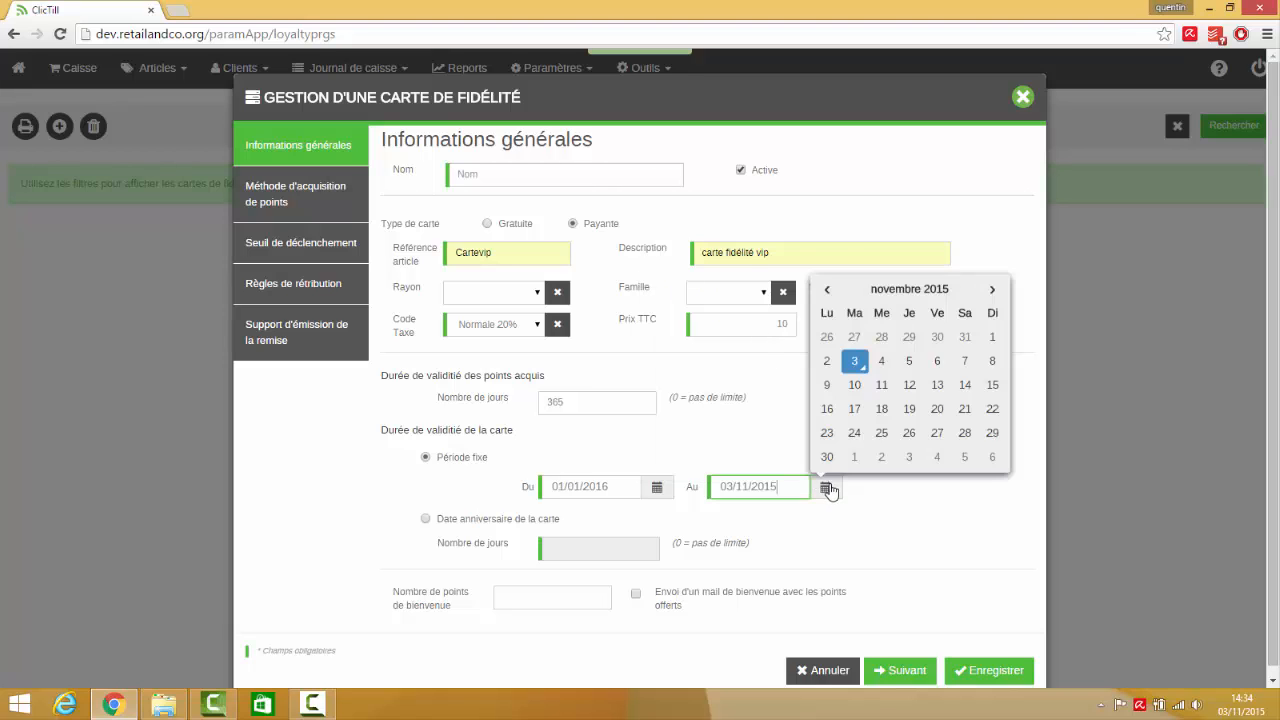
{"action": "double_click", "coordinate": [993, 290]}
{"action": "left_click", "coordinate": [994, 292]}
{"action": "double_click", "coordinate": [993, 290]}
{"action": "double_click", "coordinate": [993, 290]}
{"action": "double_click", "coordinate": [993, 290]}
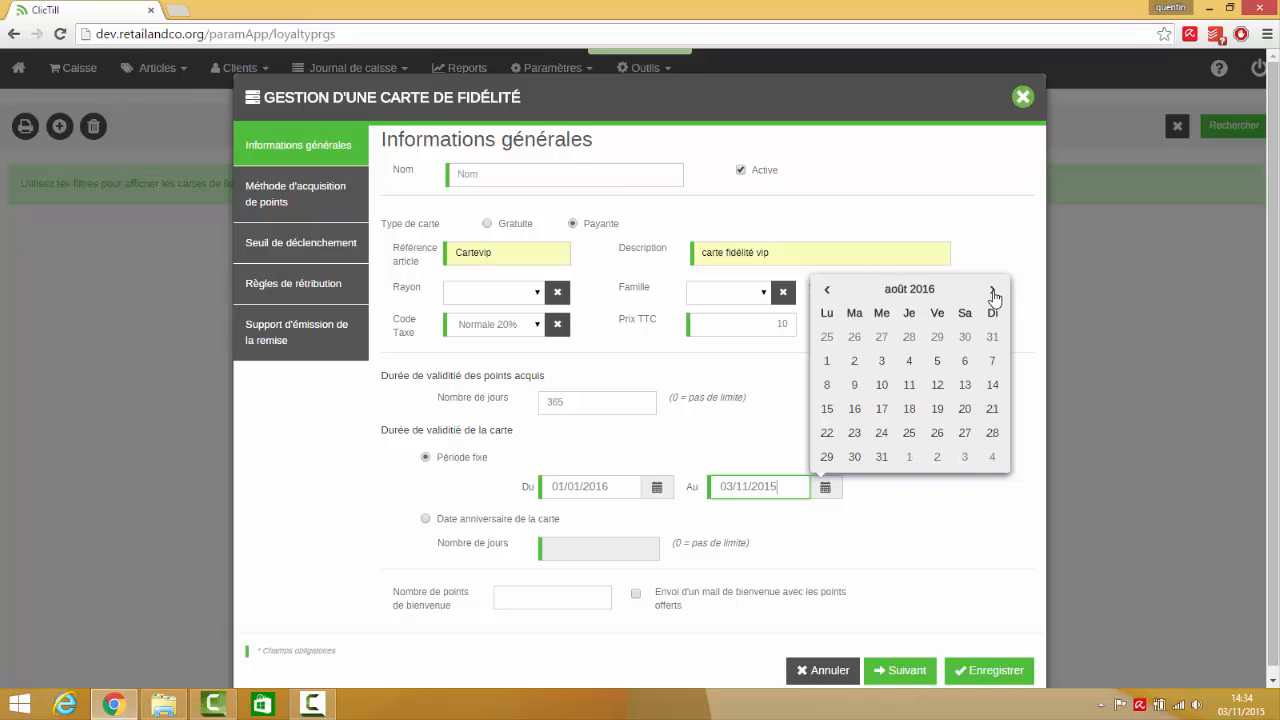
{"action": "double_click", "coordinate": [993, 290]}
{"action": "double_click", "coordinate": [993, 290]}
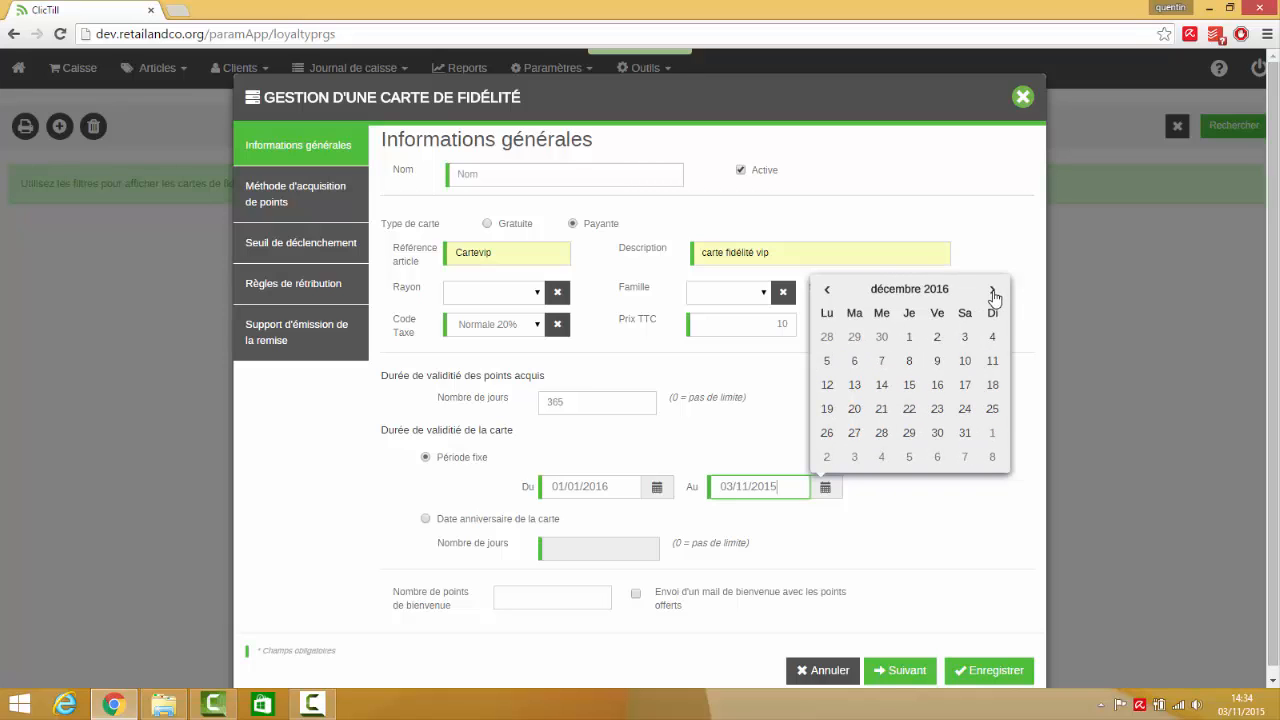
{"action": "left_click", "coordinate": [964, 432]}
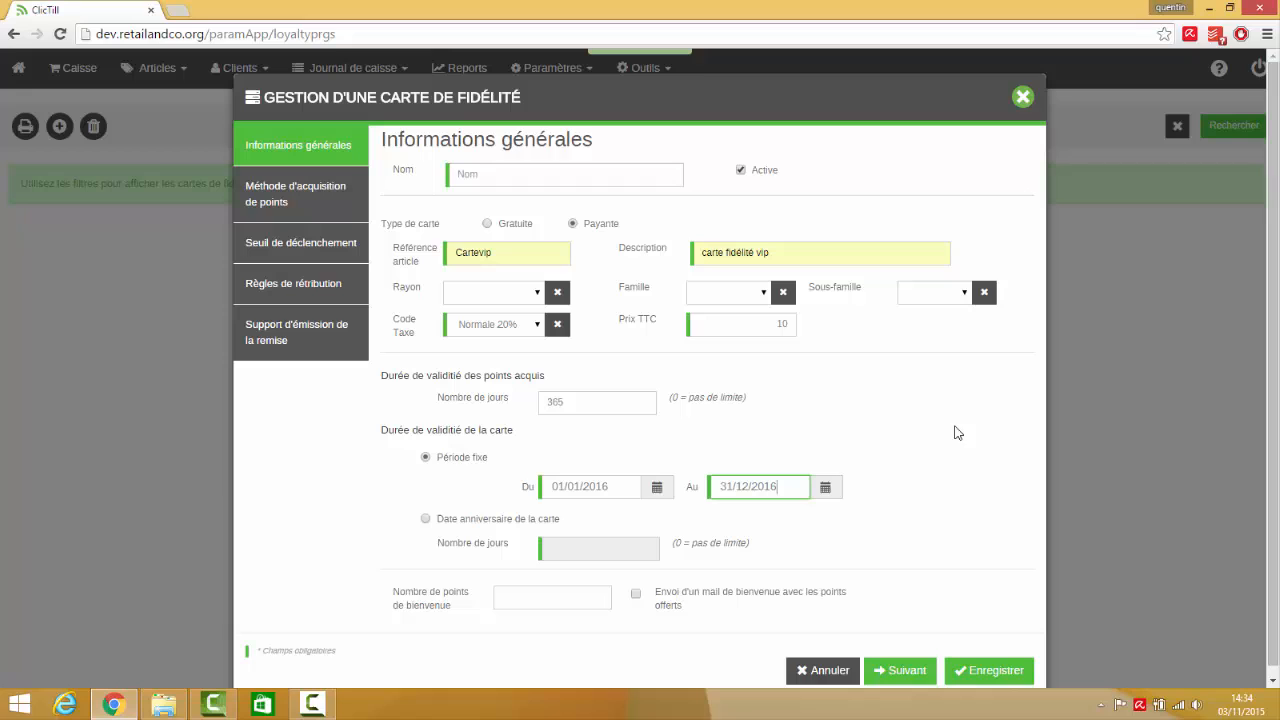
Base the card's validity on its anniversary date with 365 days, and enable the welcome e-mail with the offered points
{"action": "left_click", "coordinate": [426, 519]}
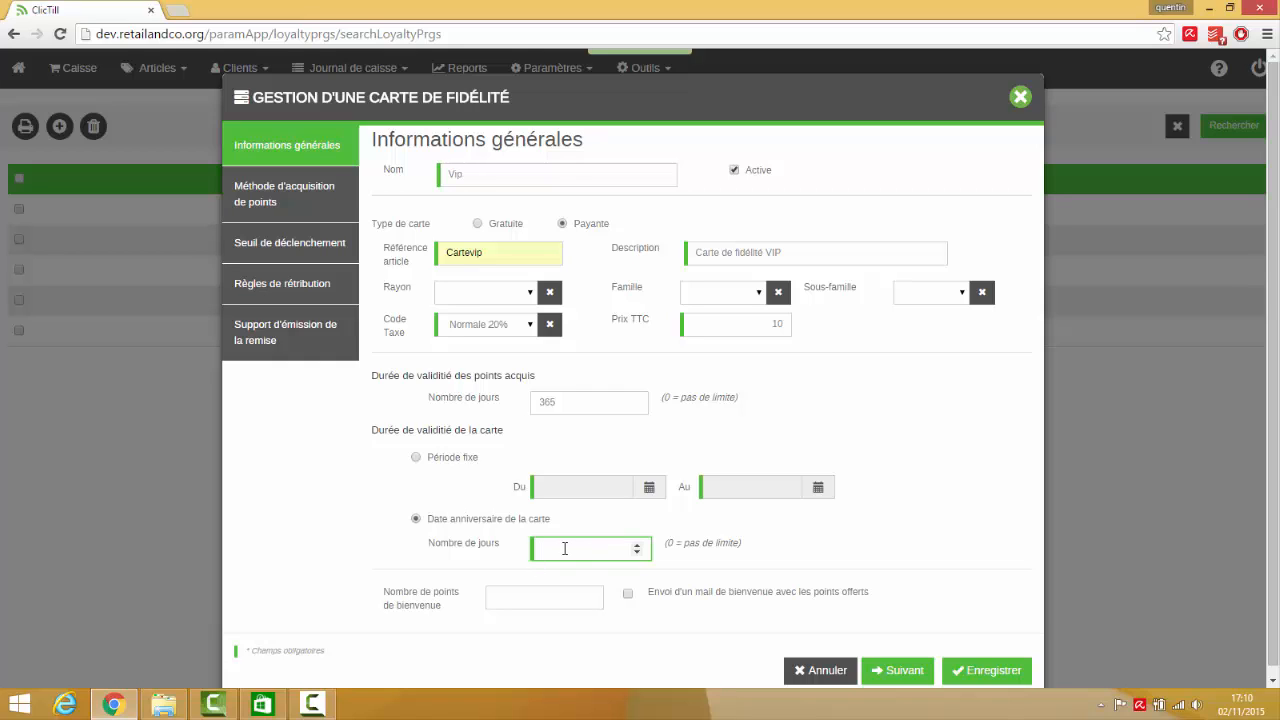
{"action": "type", "text": "365"}
{"action": "left_click", "coordinate": [505, 592]}
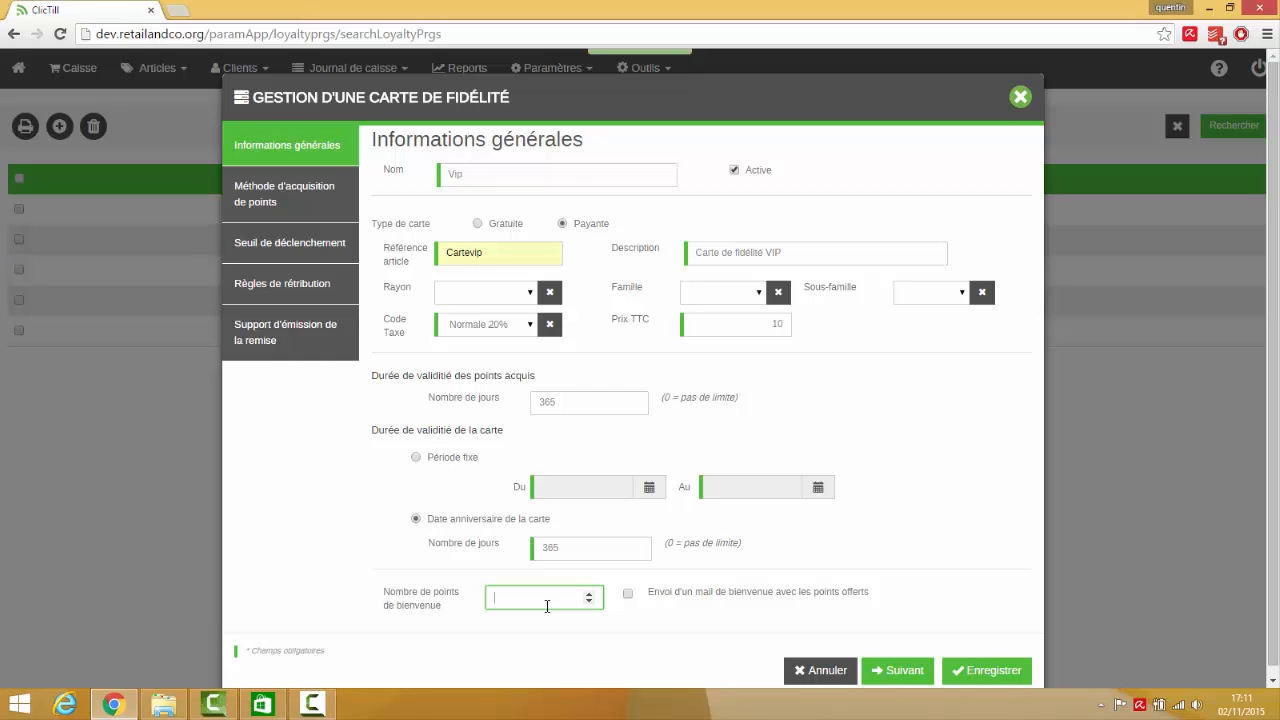
{"action": "left_click", "coordinate": [628, 595]}
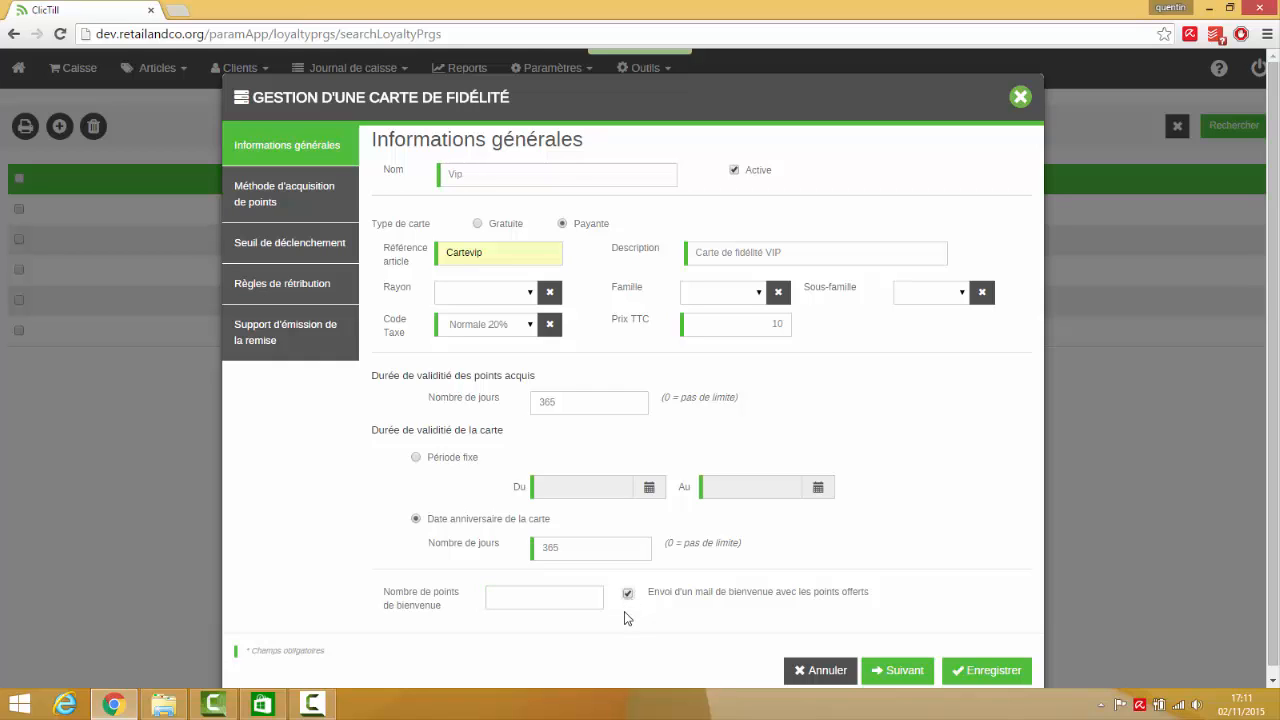
In the points acquisition method, try automatic attribution per visit and switch to manual attribution
{"action": "left_click", "coordinate": [324, 204]}
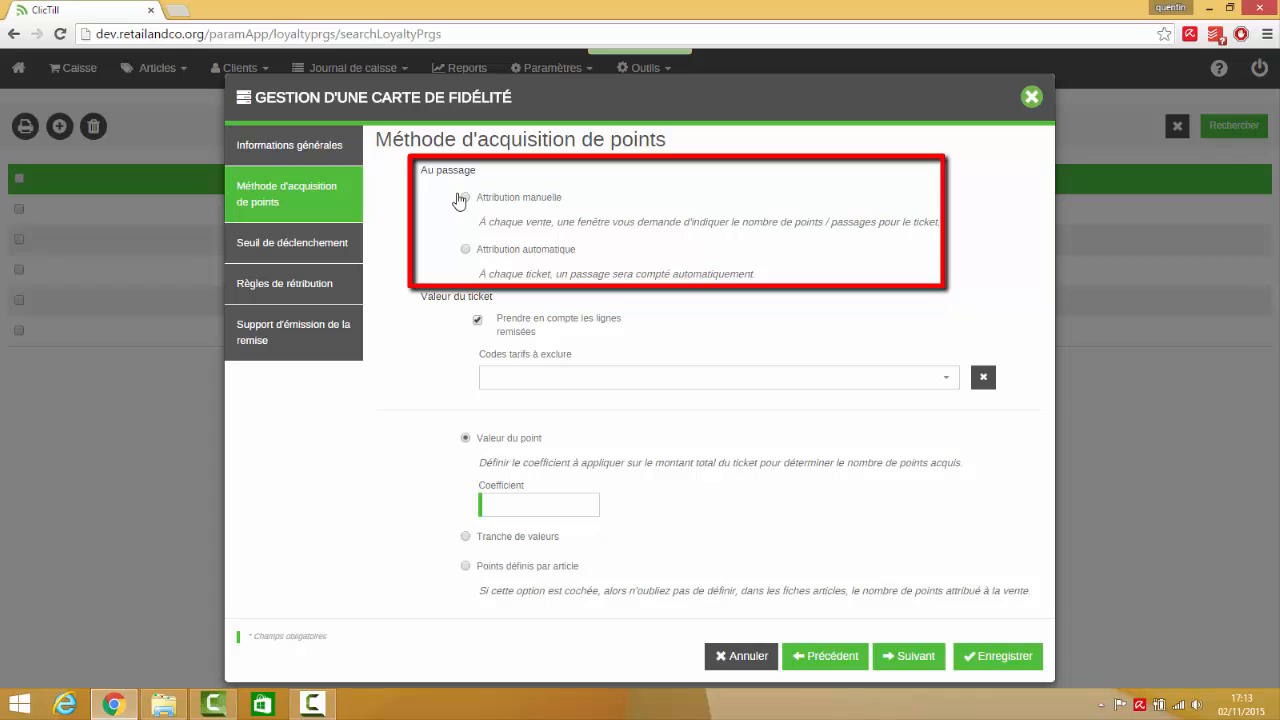
{"action": "left_click", "coordinate": [466, 250]}
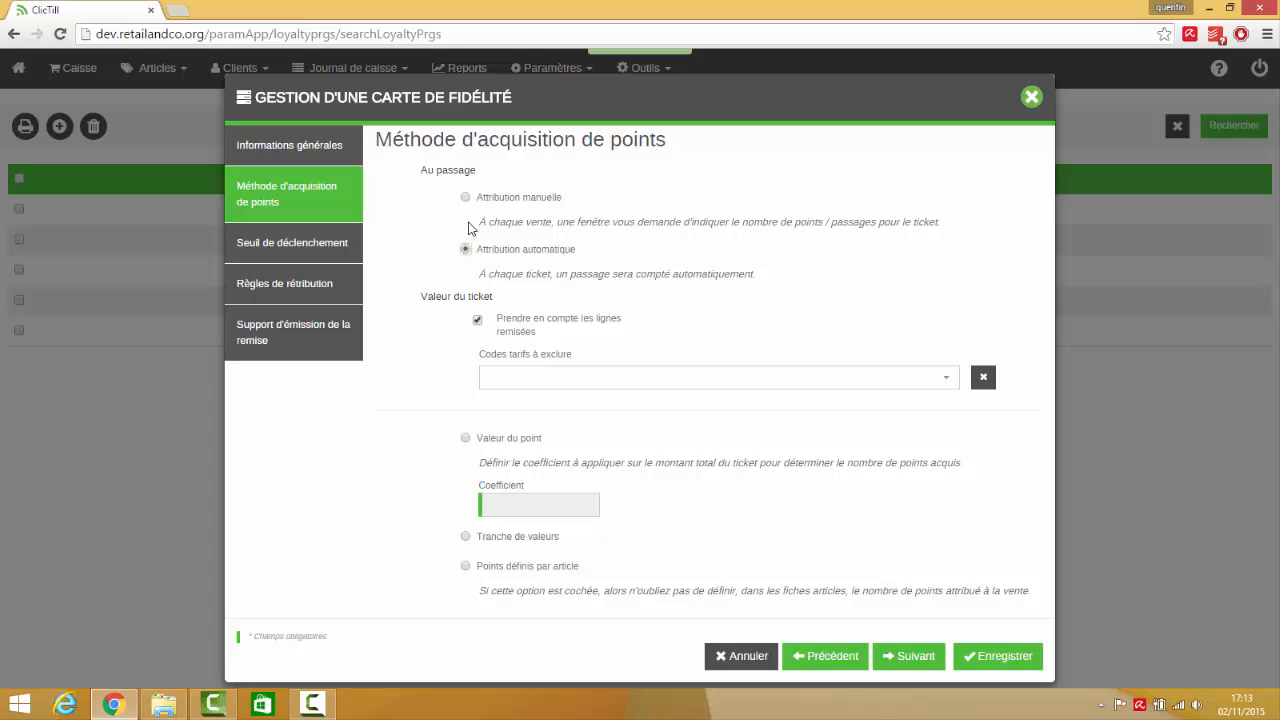
{"action": "left_click", "coordinate": [466, 199]}
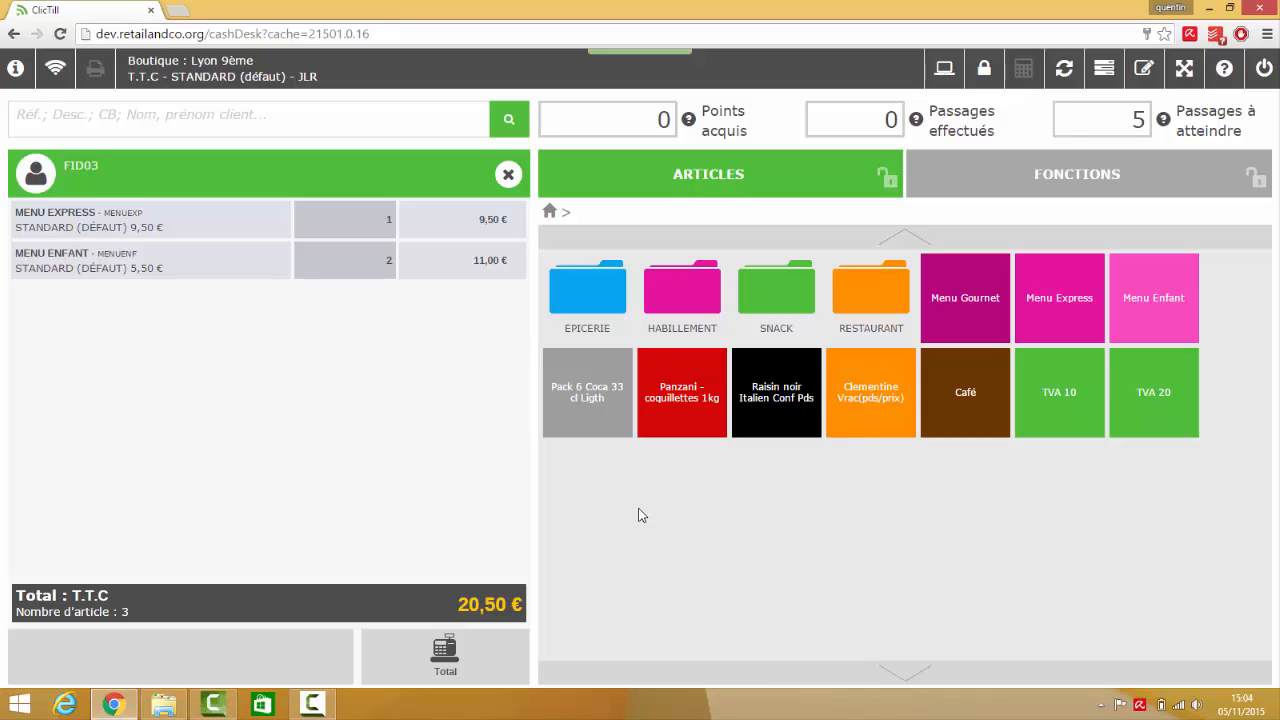
Total the current sale at the cash desk and select 3 visits to count for the ticket
{"action": "left_click", "coordinate": [444, 655]}
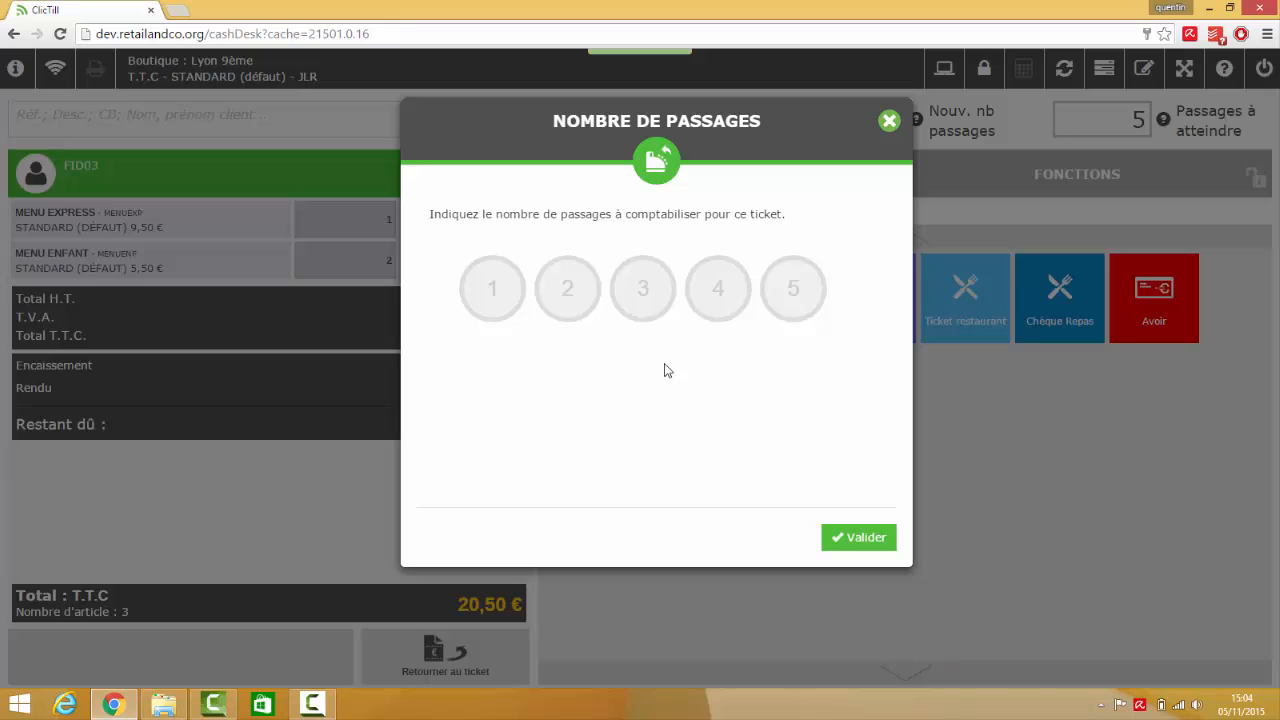
{"action": "left_click", "coordinate": [484, 290]}
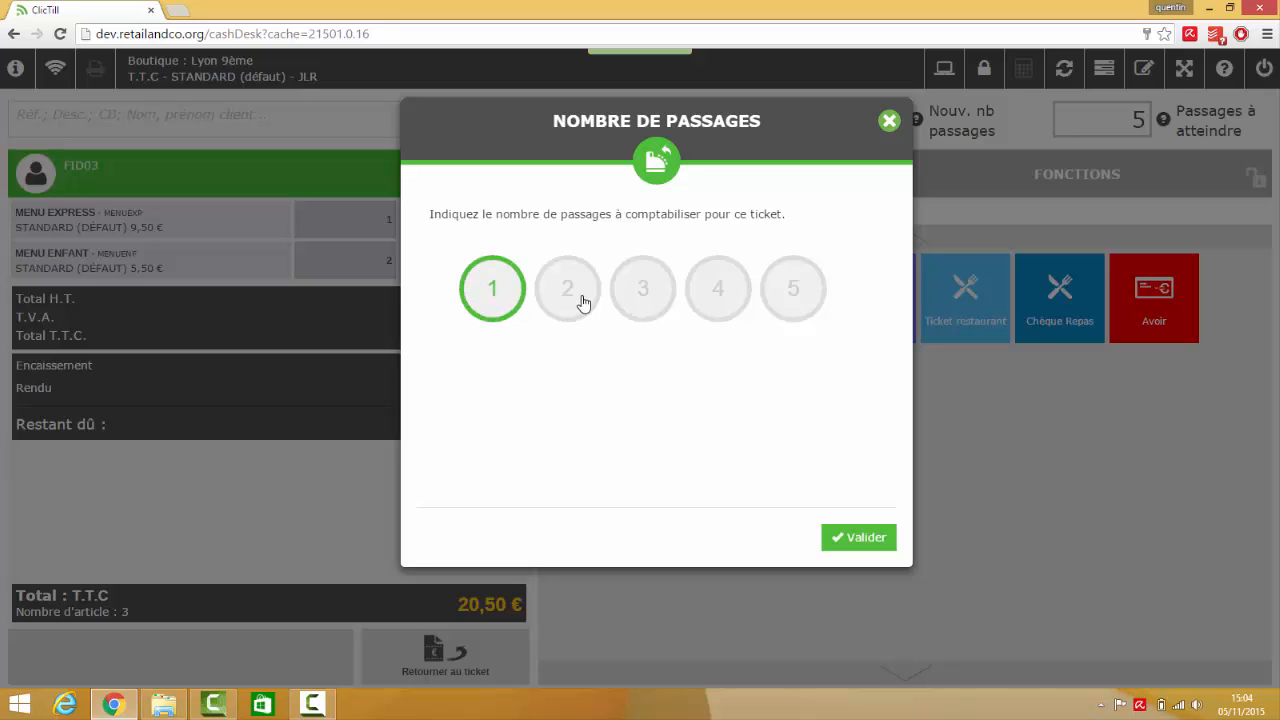
{"action": "left_click", "coordinate": [578, 304]}
{"action": "left_click", "coordinate": [651, 289]}
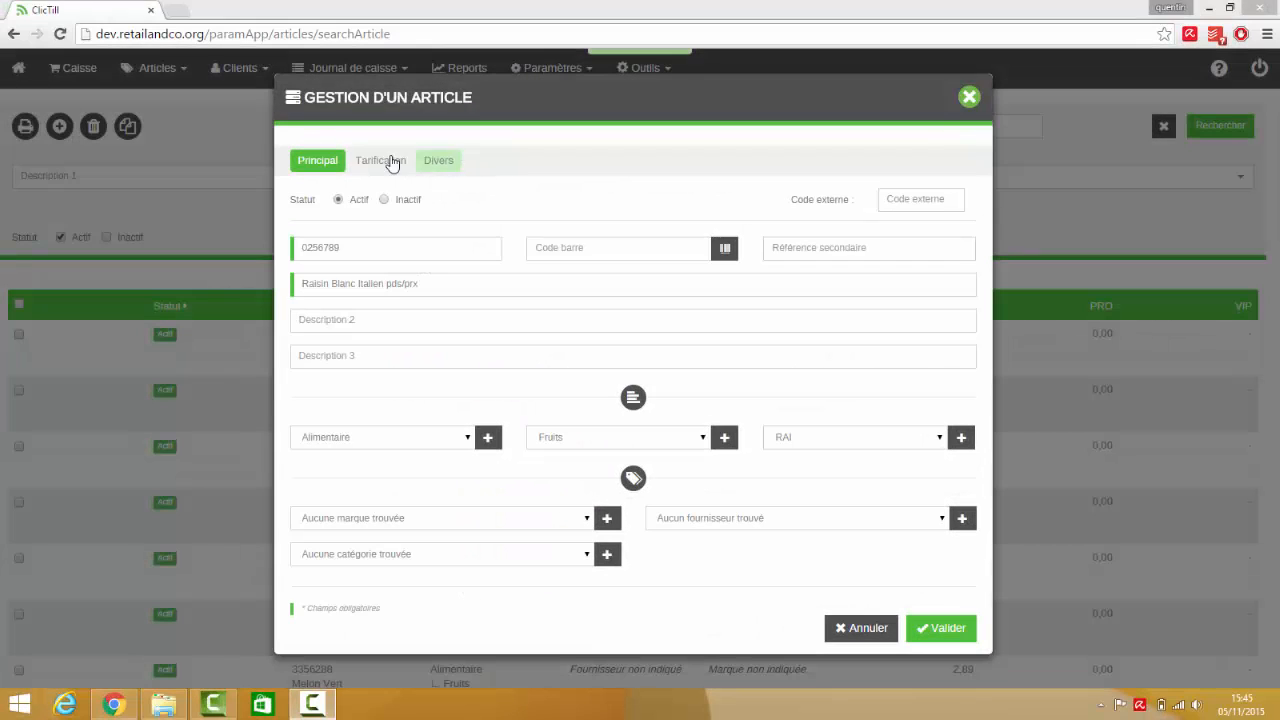
Exclude the article from the loyalty points calculation in its miscellaneous settings
{"action": "left_click", "coordinate": [438, 160]}
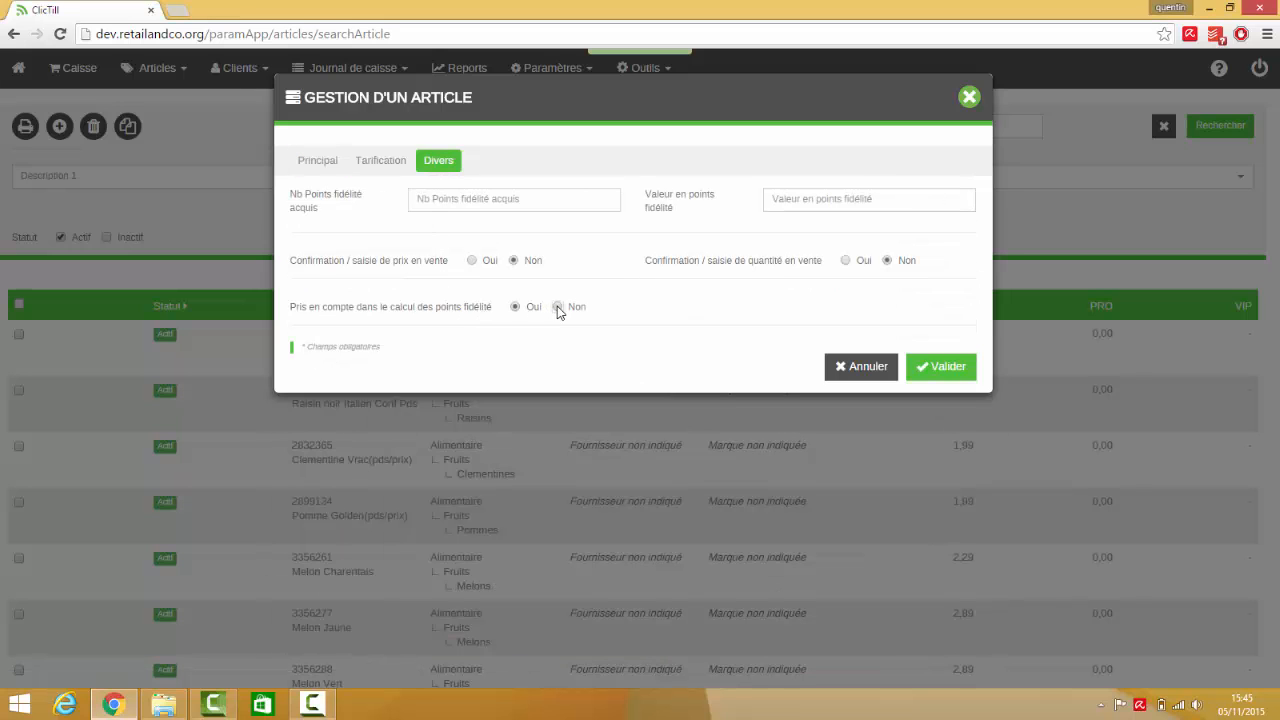
{"action": "left_click", "coordinate": [558, 307]}
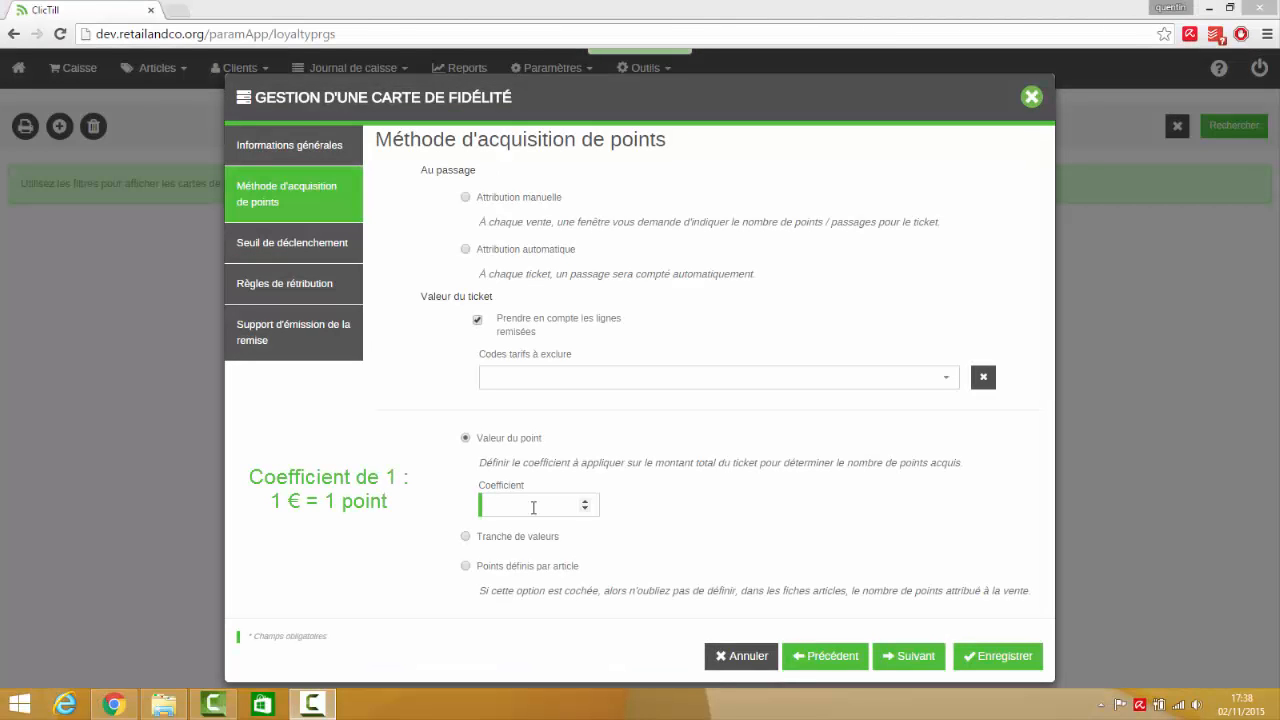
Enter a point value coefficient of 1 for the ticket amount and raise it to 100
{"action": "left_click", "coordinate": [533, 507]}
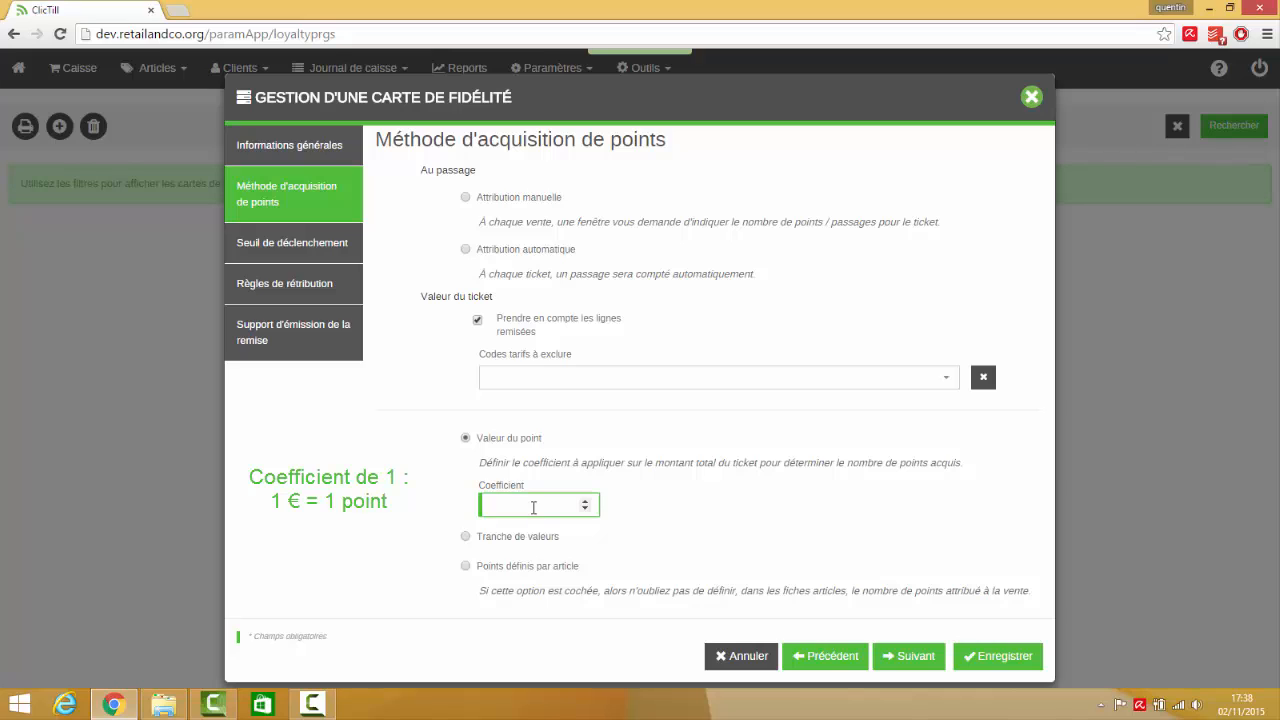
{"action": "type", "text": "1"}
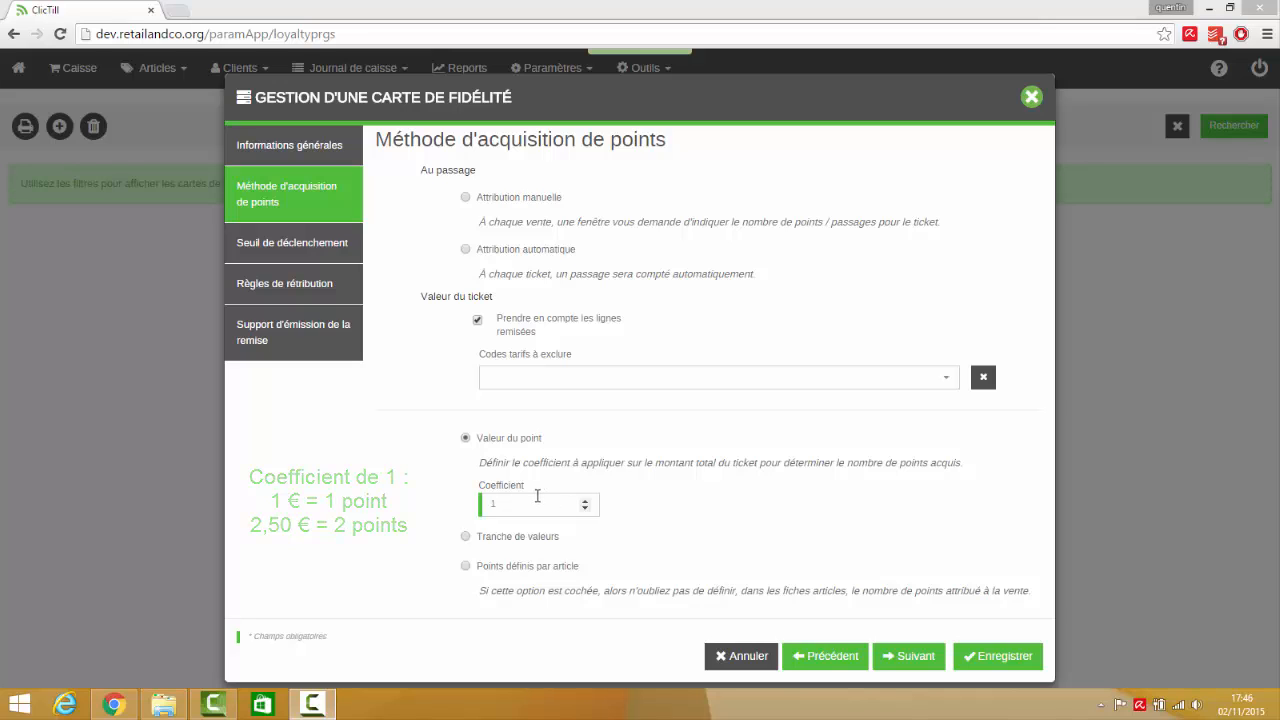
{"action": "left_click", "coordinate": [526, 504]}
{"action": "type", "text": "00"}
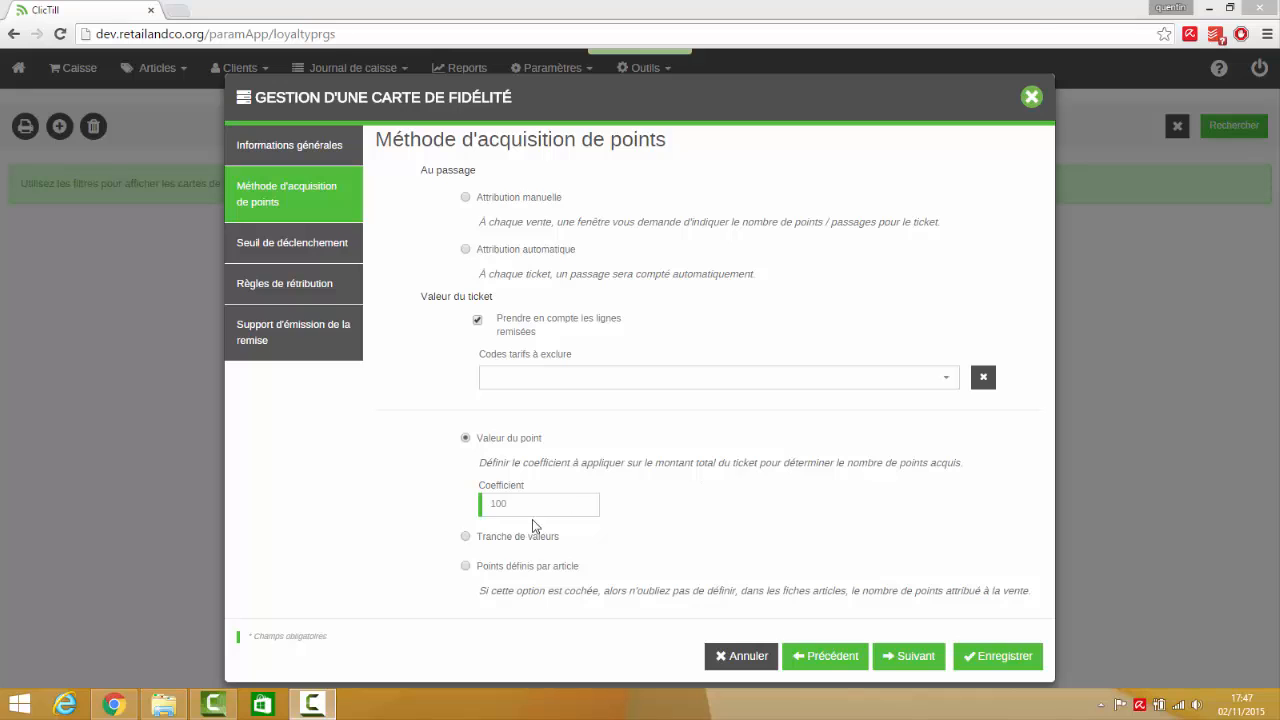
Switch the points acquisition to value brackets and add a bracket from 0 to 100 worth 10 points
{"action": "left_click", "coordinate": [463, 537]}
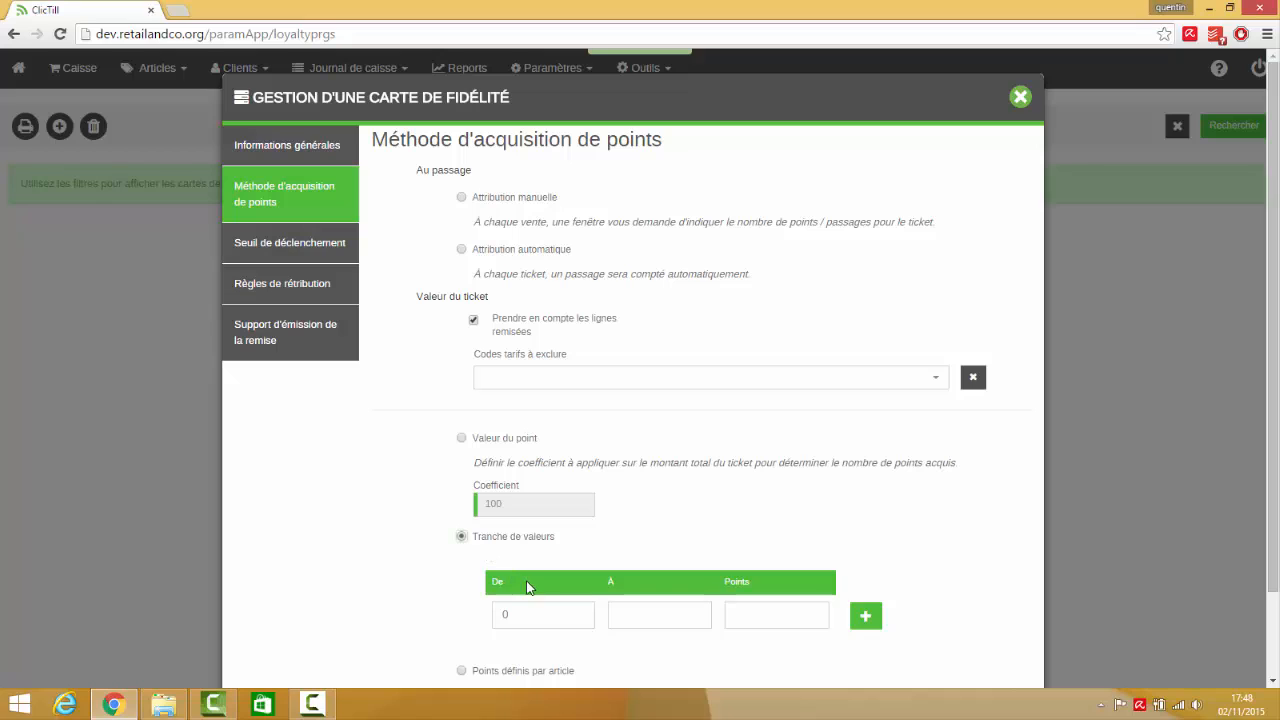
{"action": "left_click", "coordinate": [634, 614]}
{"action": "type", "text": "100"}
{"action": "key", "text": "Tab"}
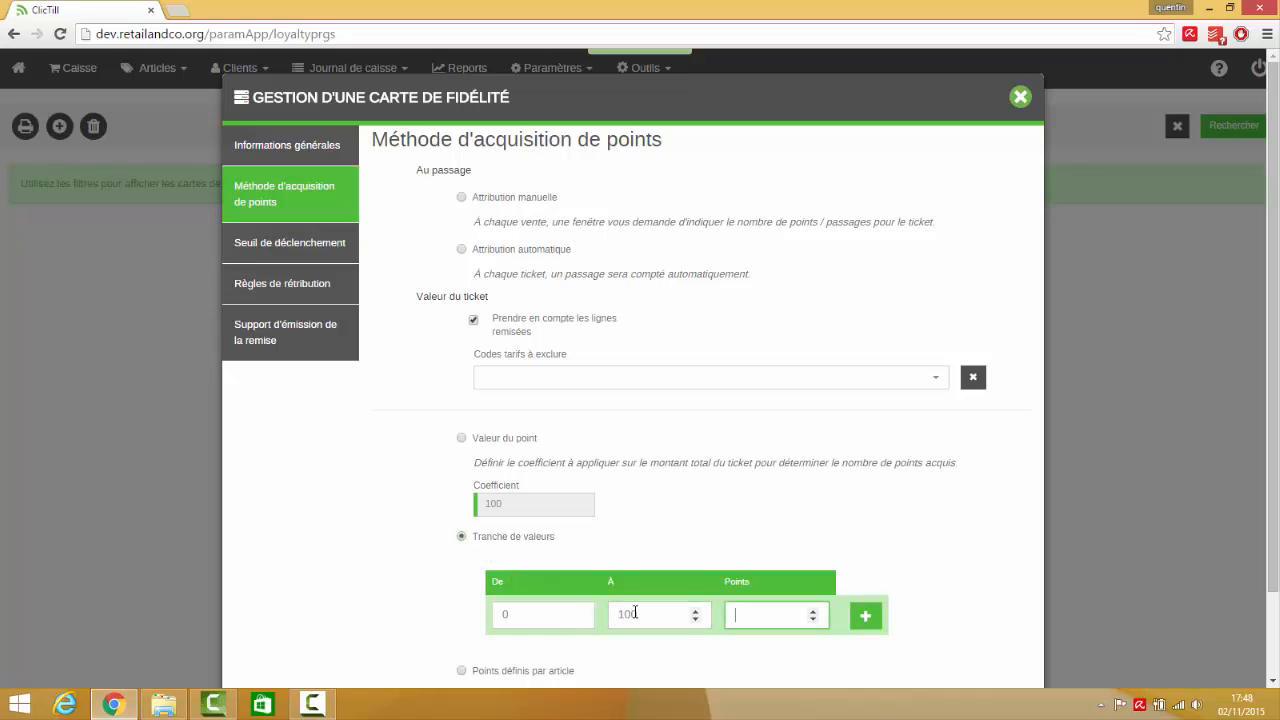
{"action": "type", "text": "10"}
{"action": "left_click", "coordinate": [866, 615]}
Enter a second value bracket from 100 to 200 worth 20 points for the points acquisition
{"action": "scroll", "coordinate": [600, 640], "scroll_direction": "down", "scroll_amount": 1}
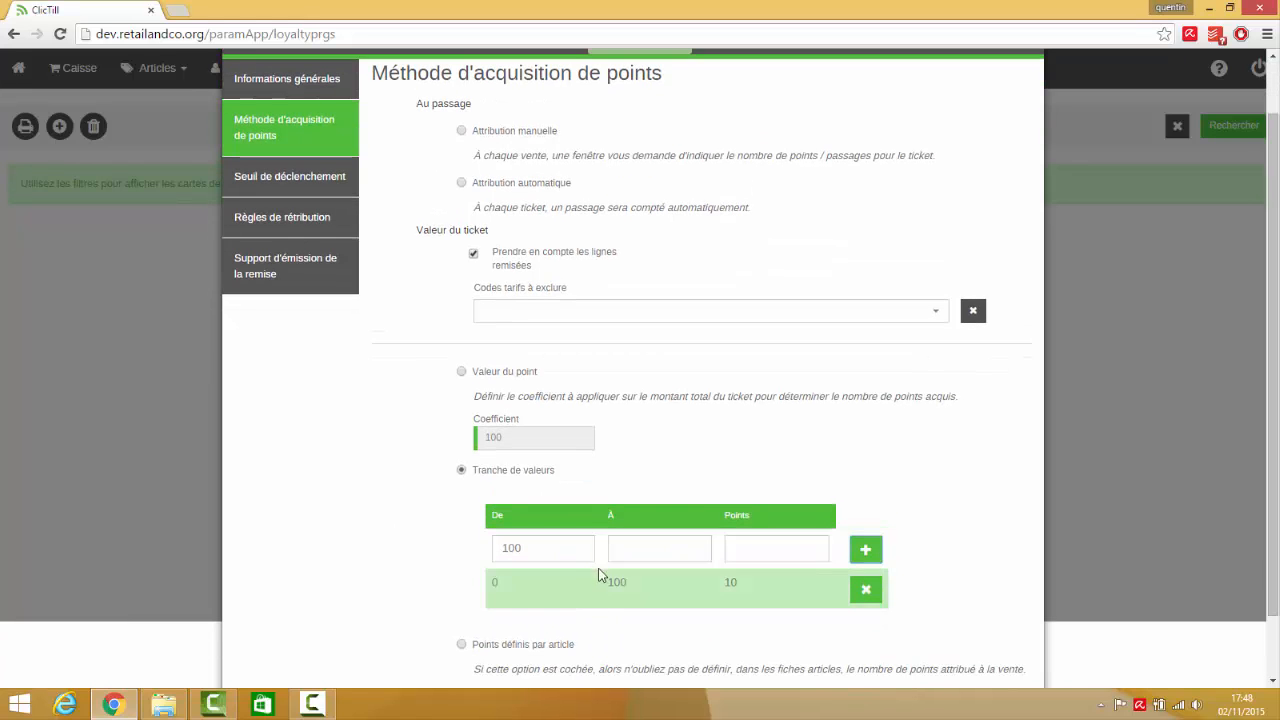
{"action": "left_click", "coordinate": [636, 559]}
{"action": "type", "text": "200"}
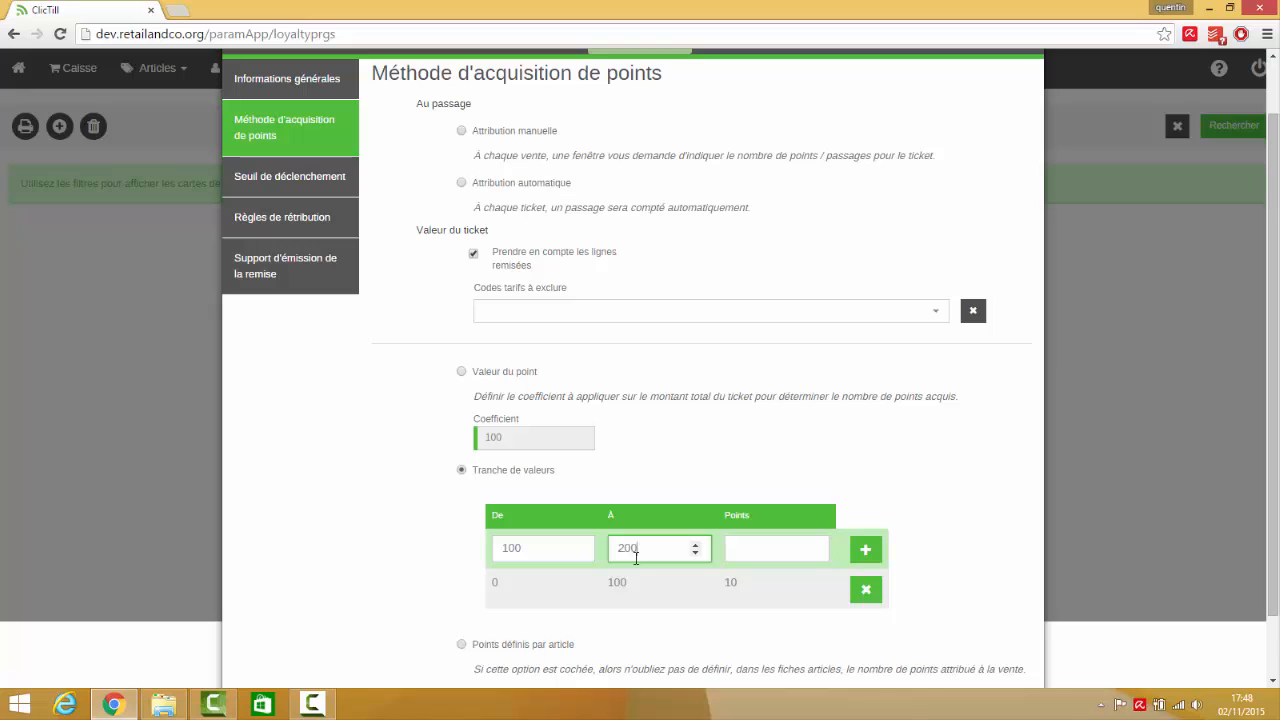
{"action": "left_click", "coordinate": [752, 549]}
{"action": "type", "text": "20"}
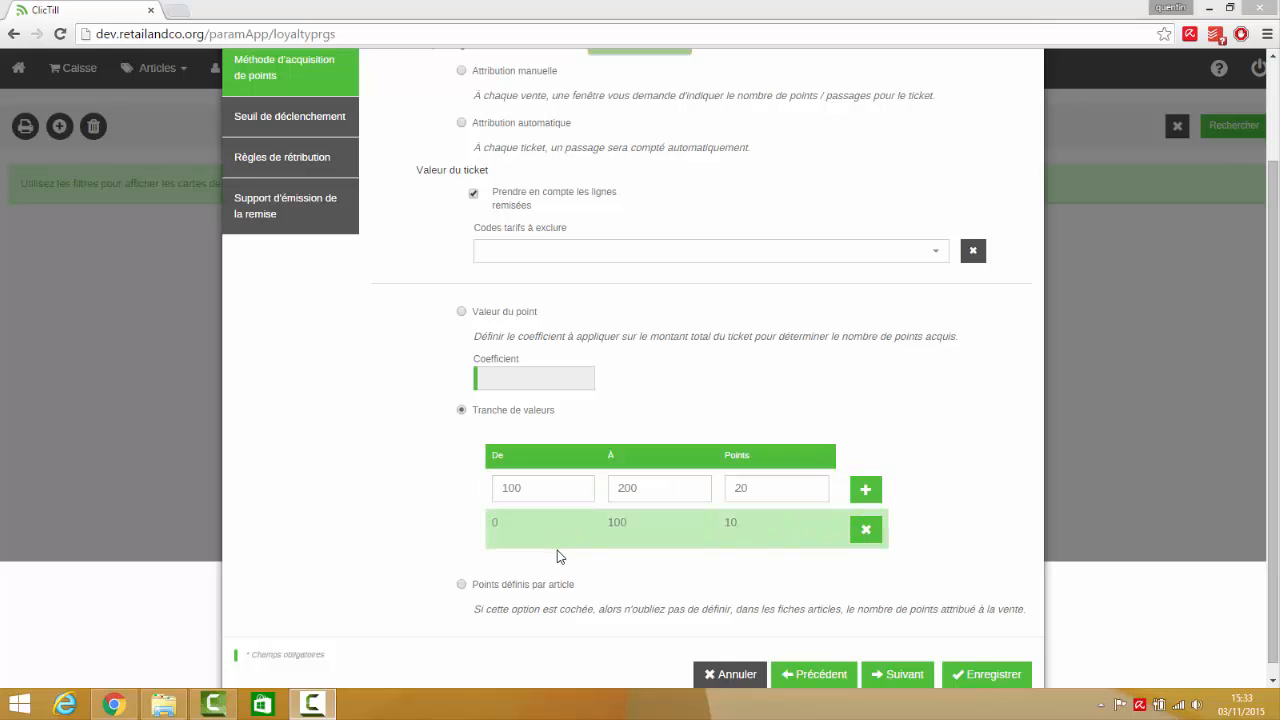
Switch the acquisition to points defined per article and set 100 acquired loyalty points for the article Chaussure Noire - 35
{"action": "left_click", "coordinate": [461, 586]}
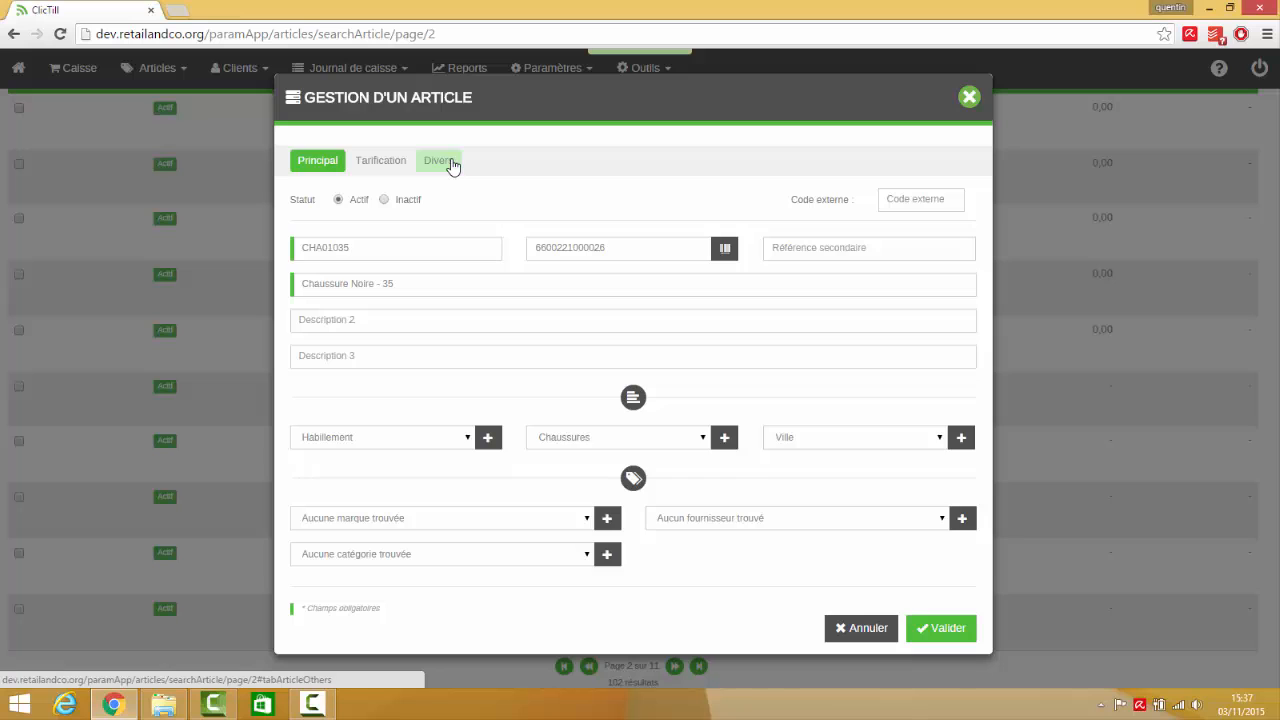
{"action": "left_click", "coordinate": [450, 163]}
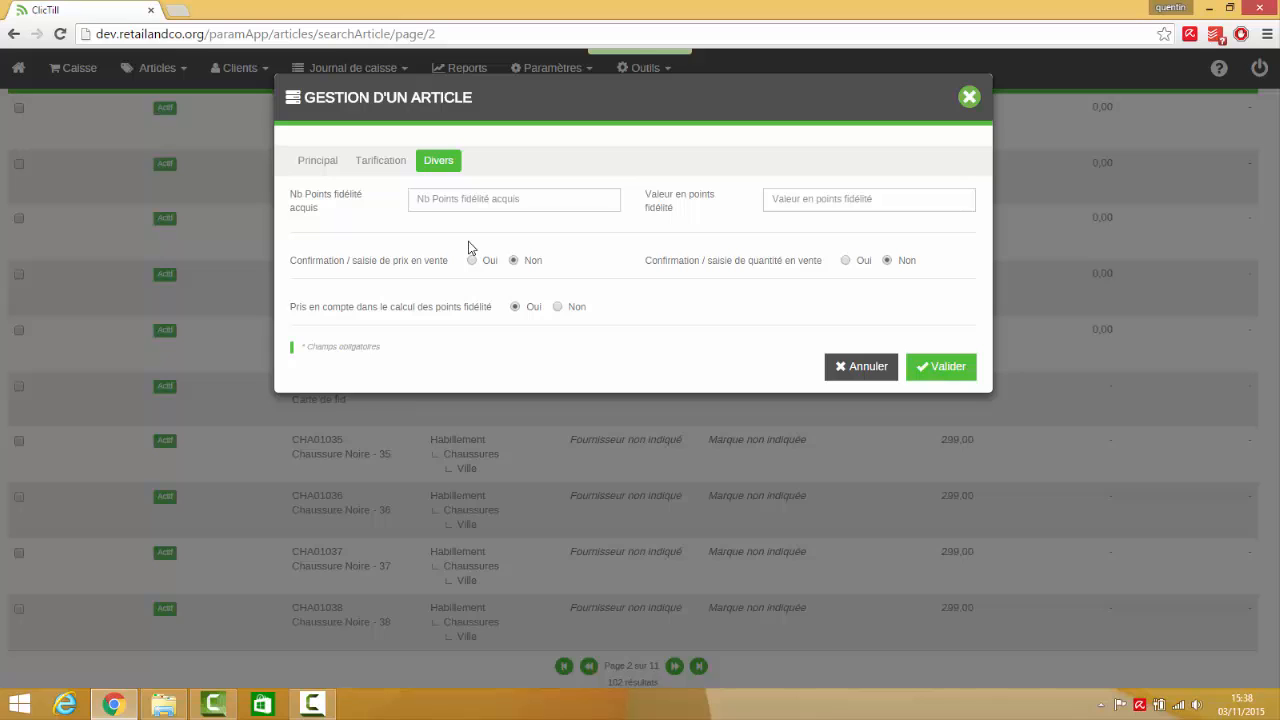
{"action": "left_click", "coordinate": [484, 205]}
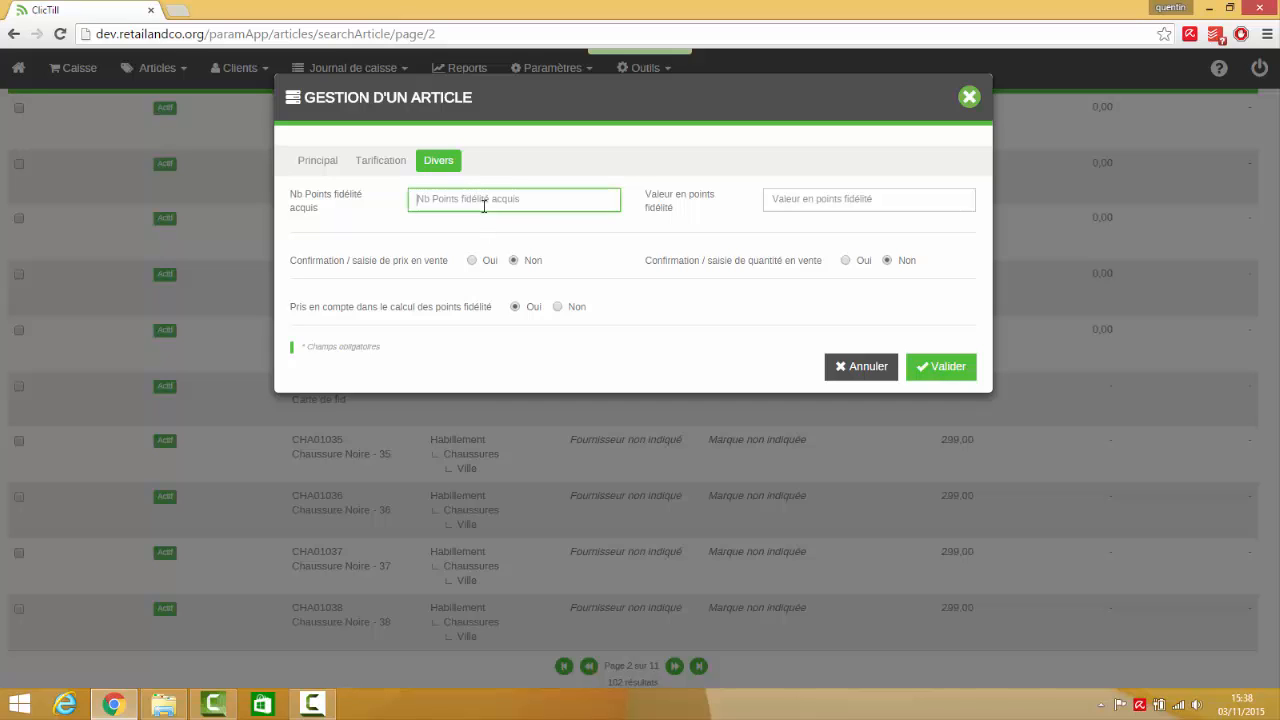
{"action": "type", "text": "100"}
{"action": "left_click", "coordinate": [822, 199]}
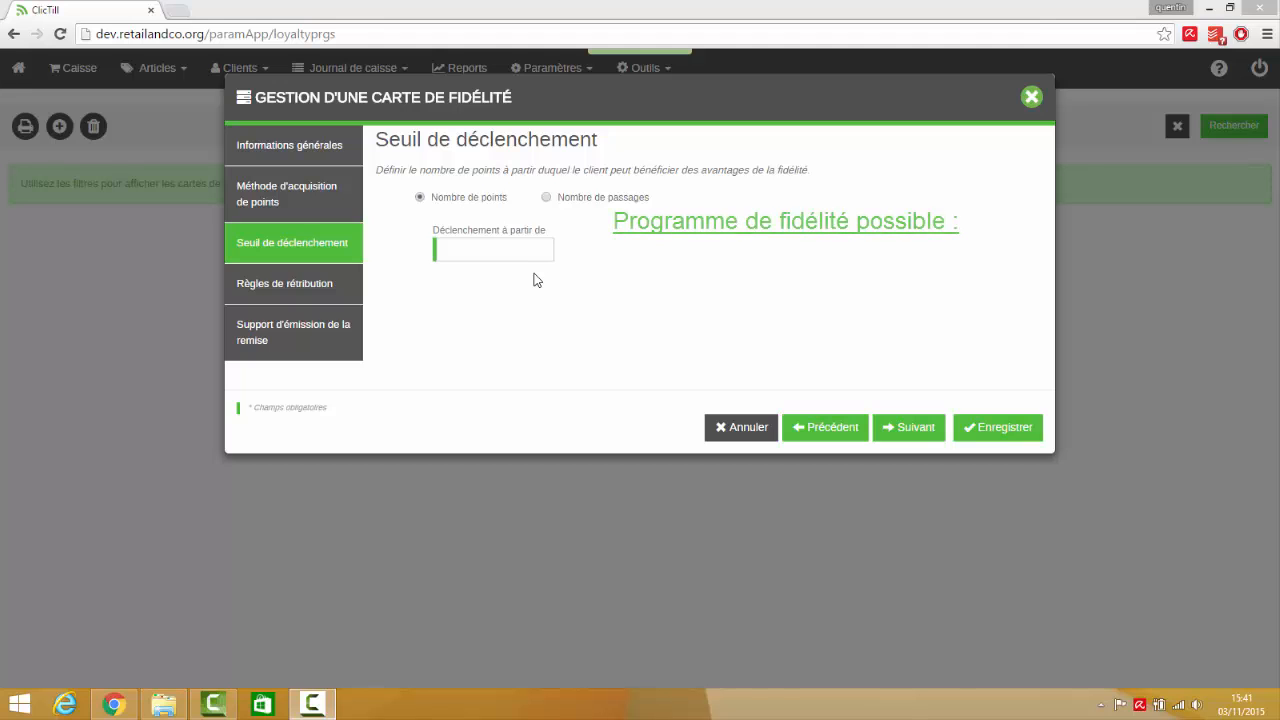
Base the trigger threshold on the number of visits and set the reward discount coefficient to 0,1
{"action": "left_click", "coordinate": [546, 198]}
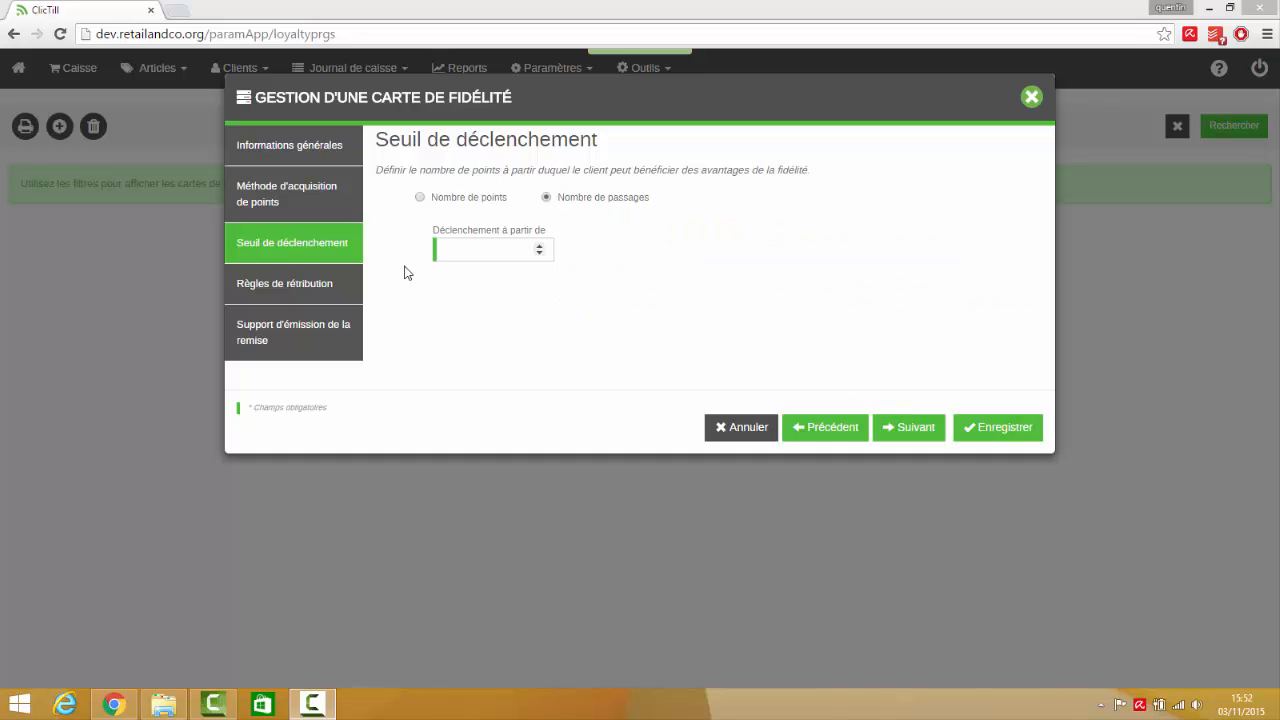
{"action": "left_click", "coordinate": [321, 290]}
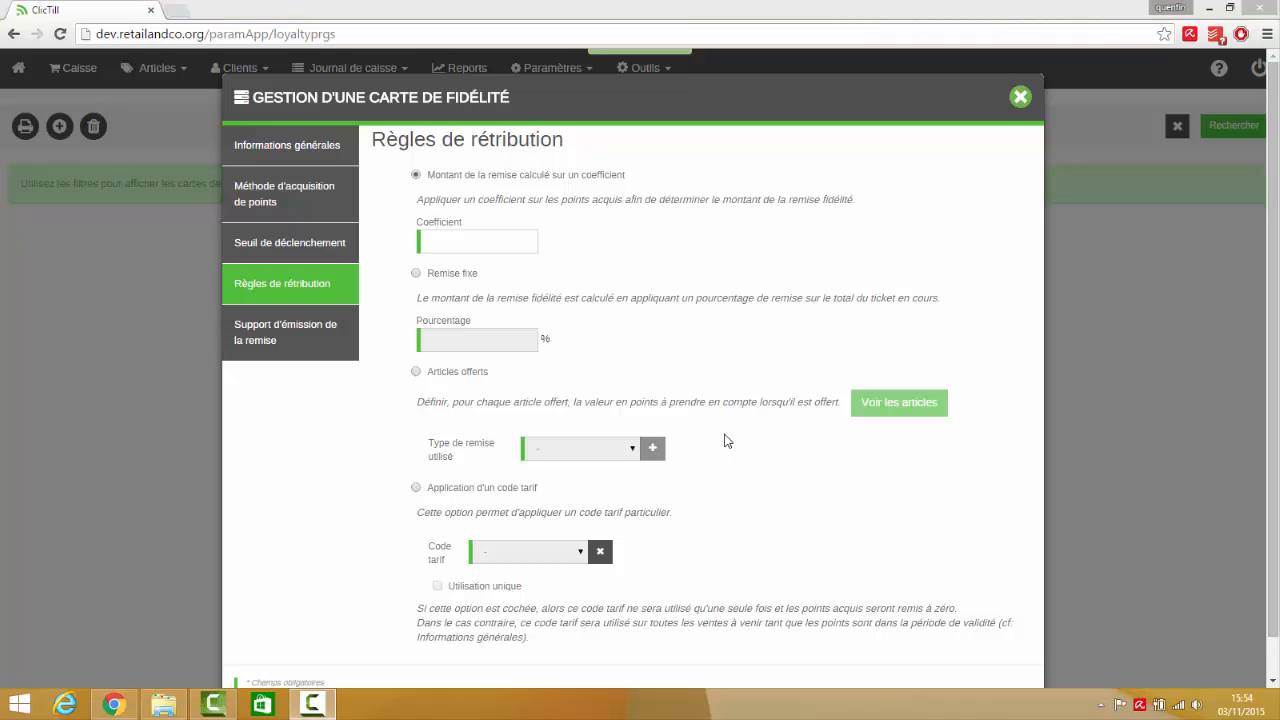
{"action": "left_click", "coordinate": [491, 244]}
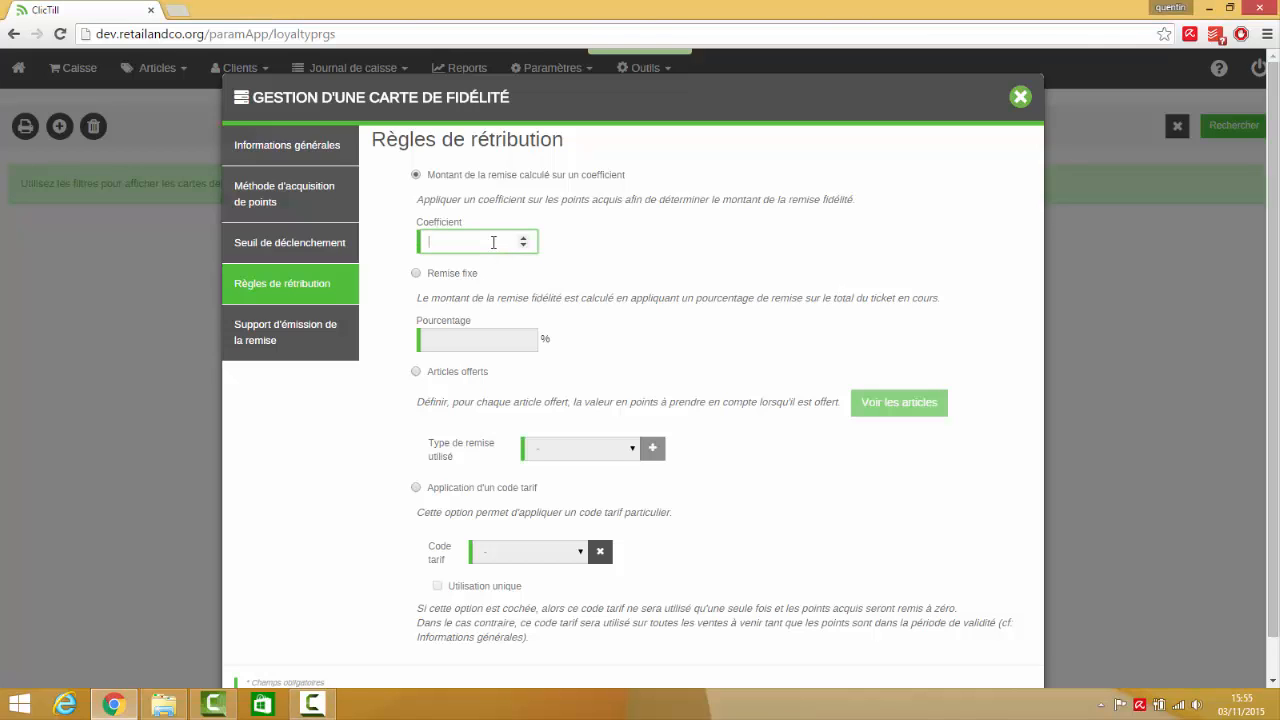
{"action": "type", "text": "0.1"}
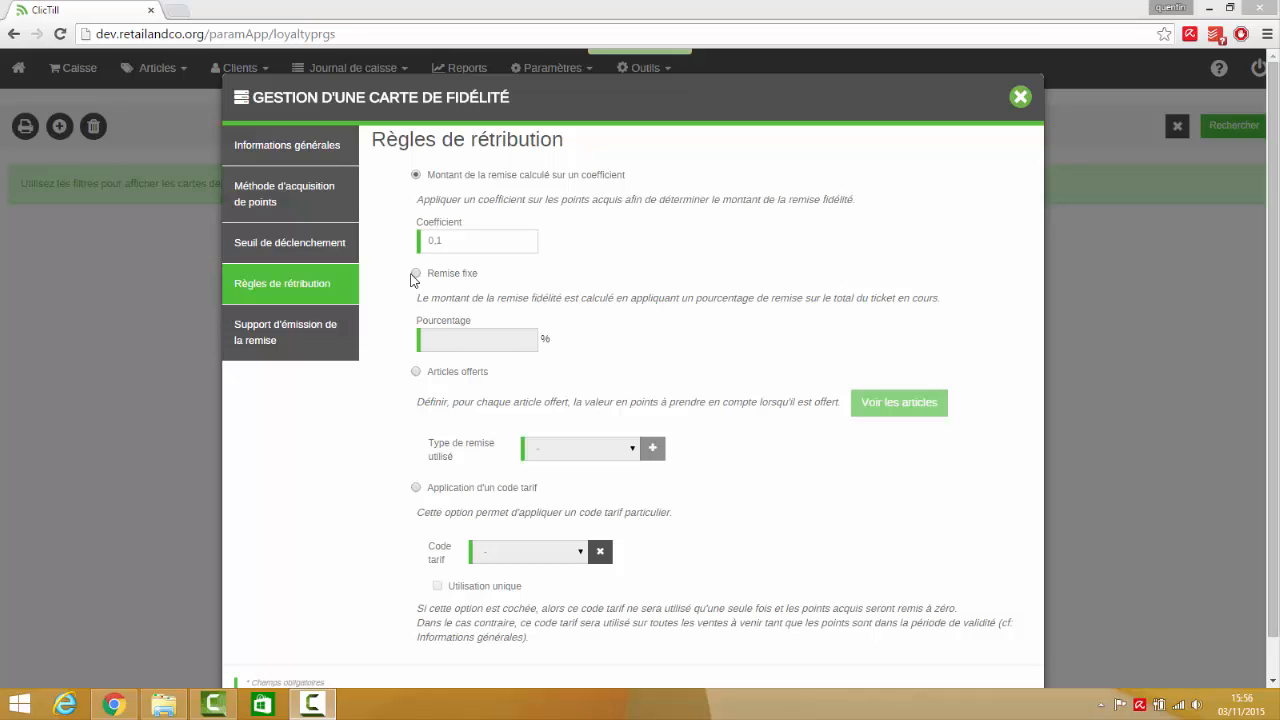
Switch the reward rule to a fixed discount of 10 %
{"action": "left_click", "coordinate": [414, 276]}
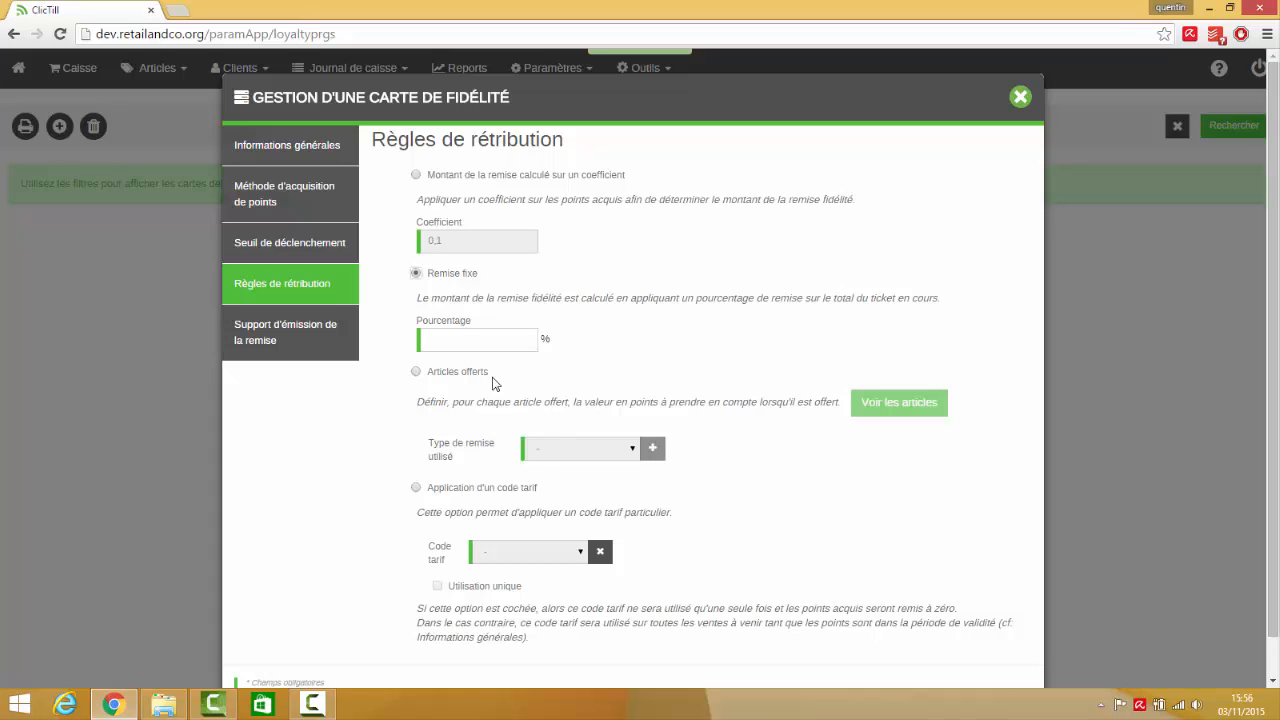
{"action": "left_click", "coordinate": [456, 341]}
{"action": "type", "text": "10"}
Choose offered articles as the reward rule and add Shampoing Relaxan as an offered article to the cash desk ticket
{"action": "left_click", "coordinate": [416, 371]}
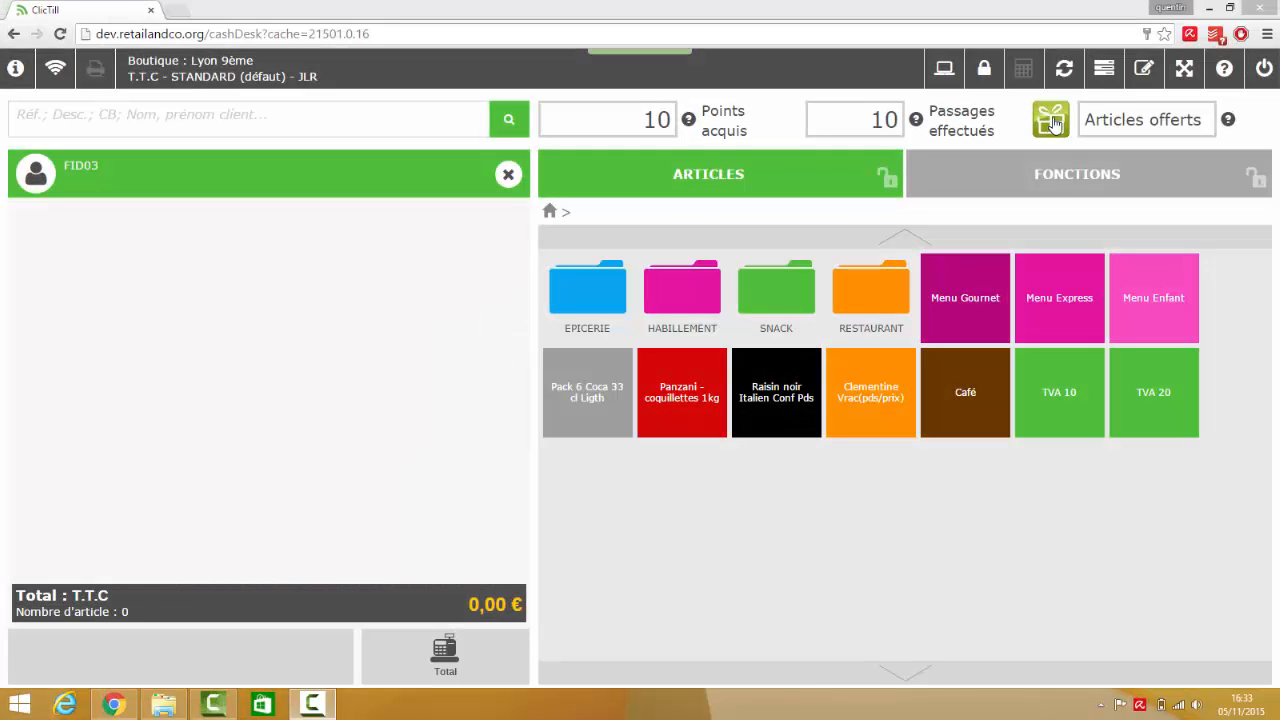
{"action": "left_click", "coordinate": [1052, 120]}
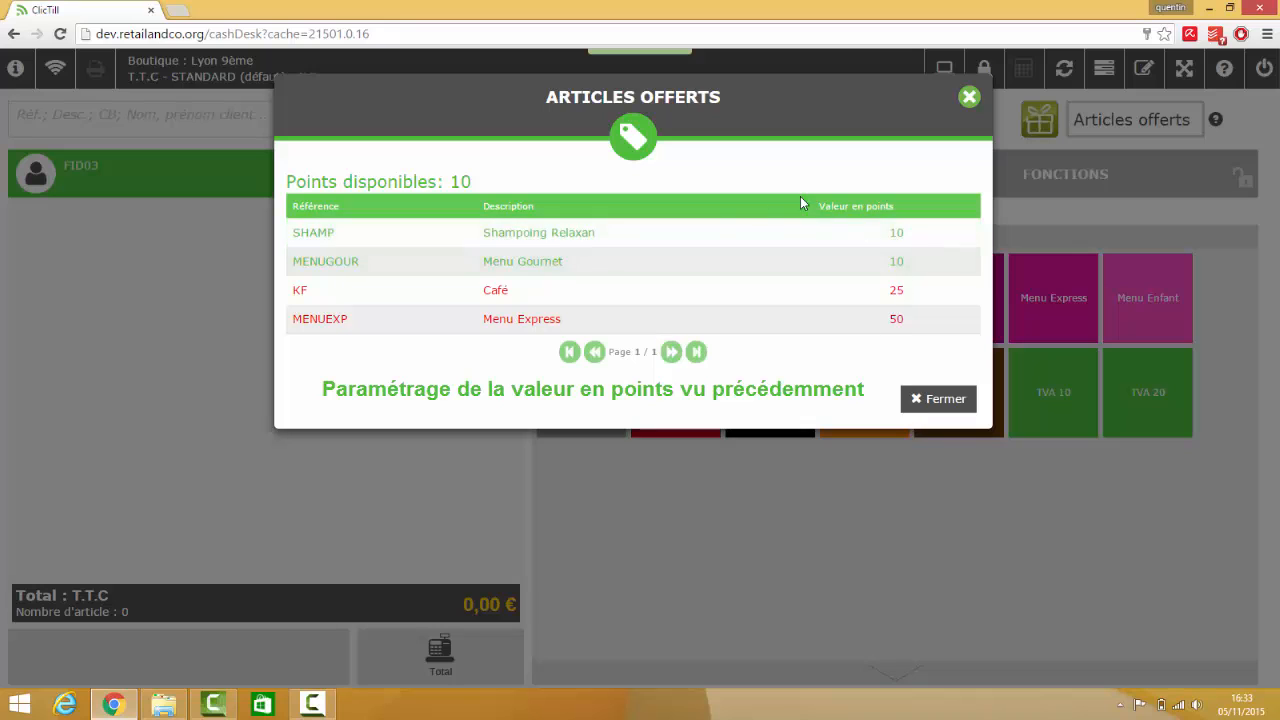
{"action": "left_click", "coordinate": [886, 234]}
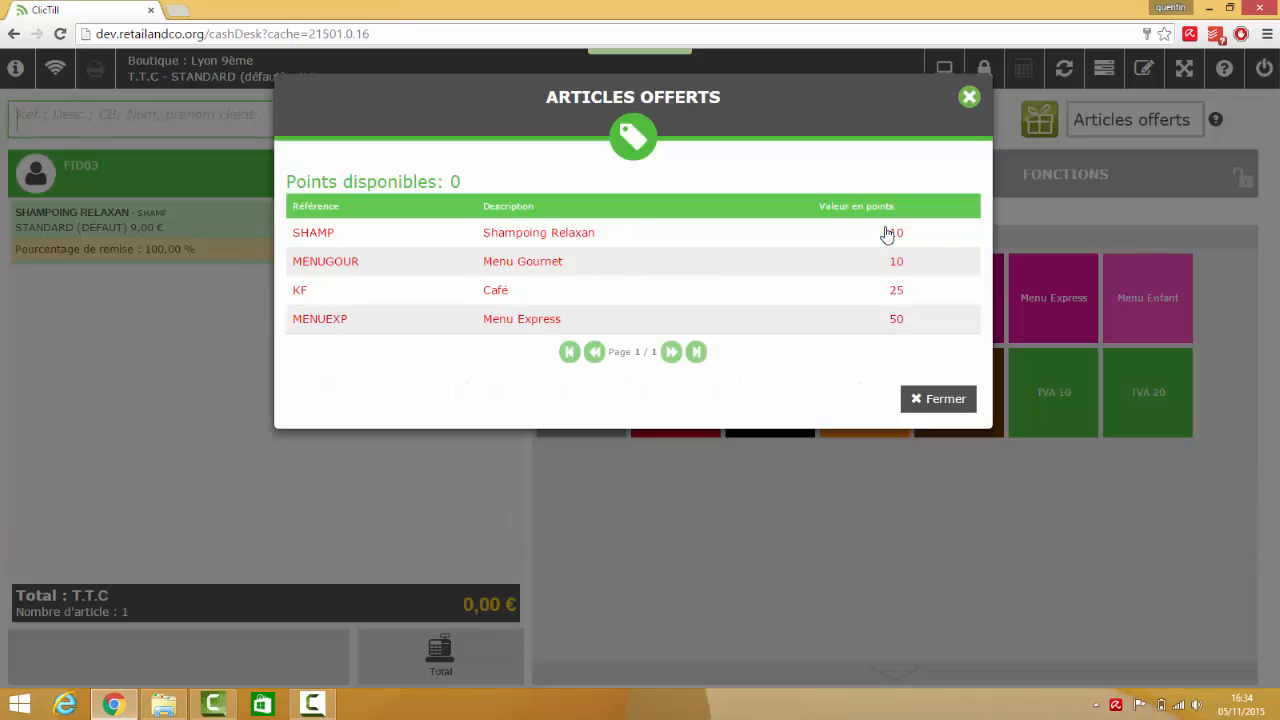
{"action": "left_click", "coordinate": [922, 402]}
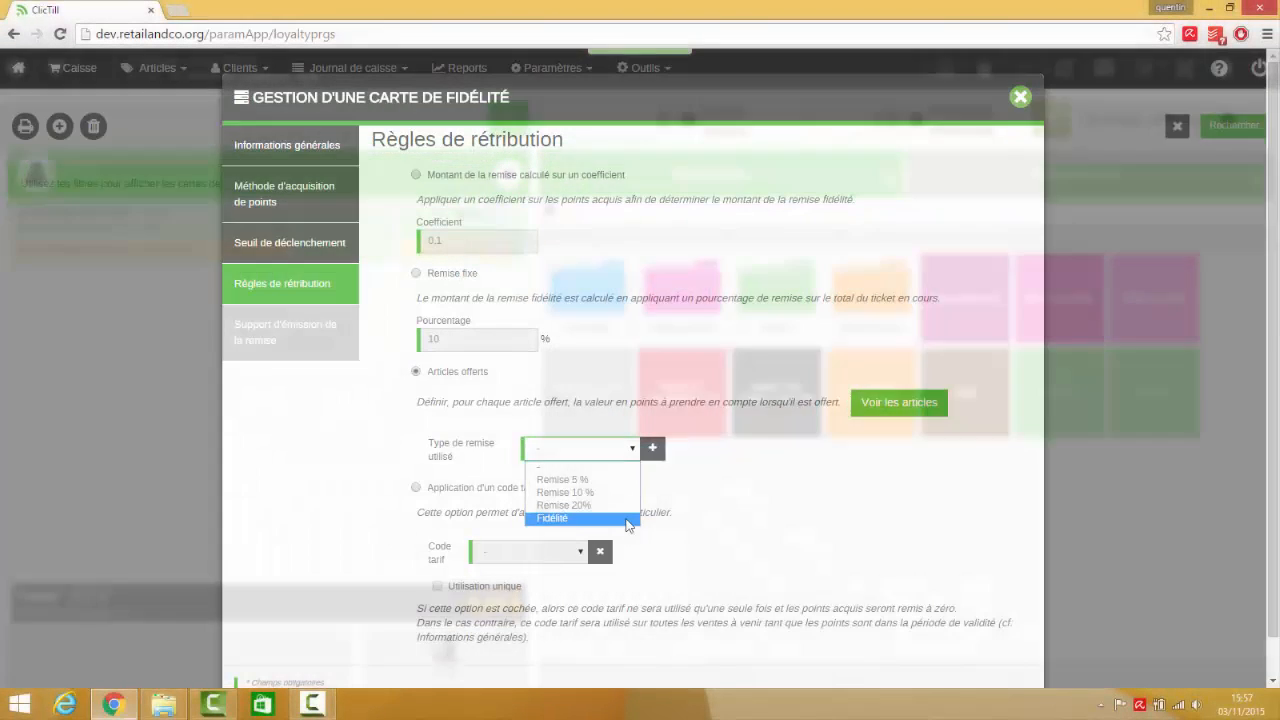
{"action": "left_click", "coordinate": [625, 517]}
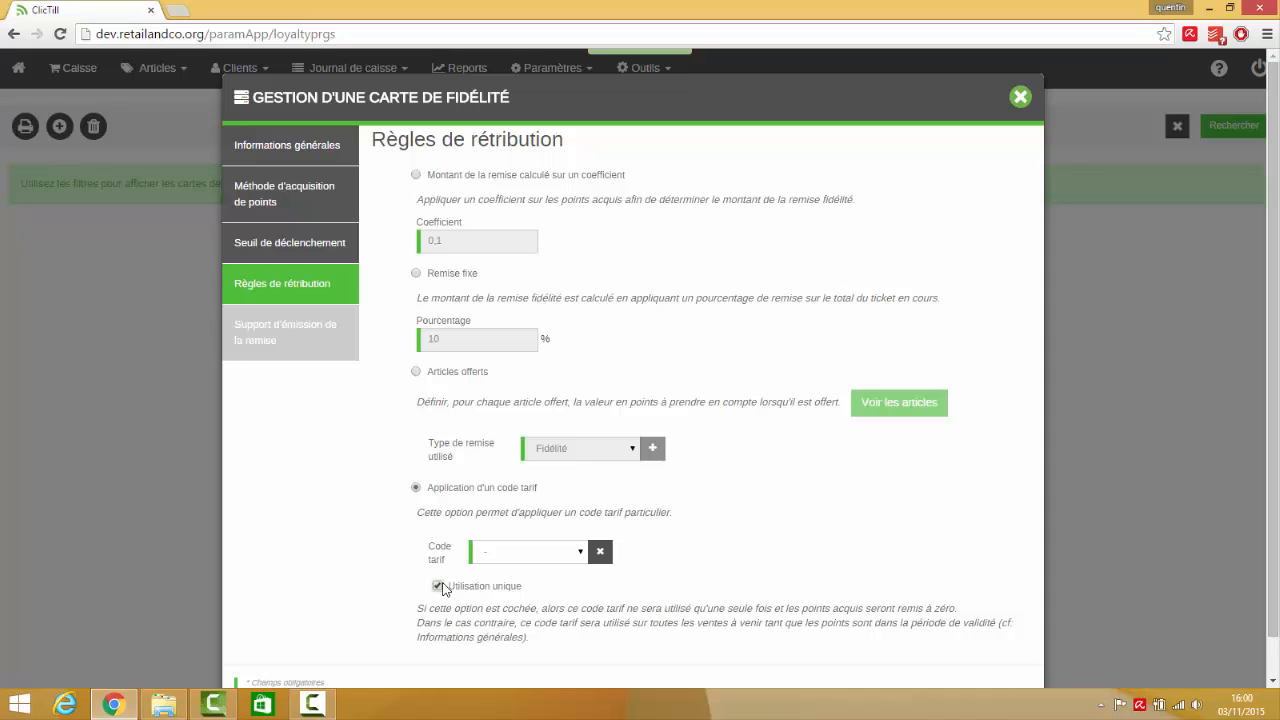
Clear the price code's single use, return the reward rule to the fixed discount and open the discount issuing settings
{"action": "left_click", "coordinate": [440, 587]}
{"action": "left_click", "coordinate": [416, 273]}
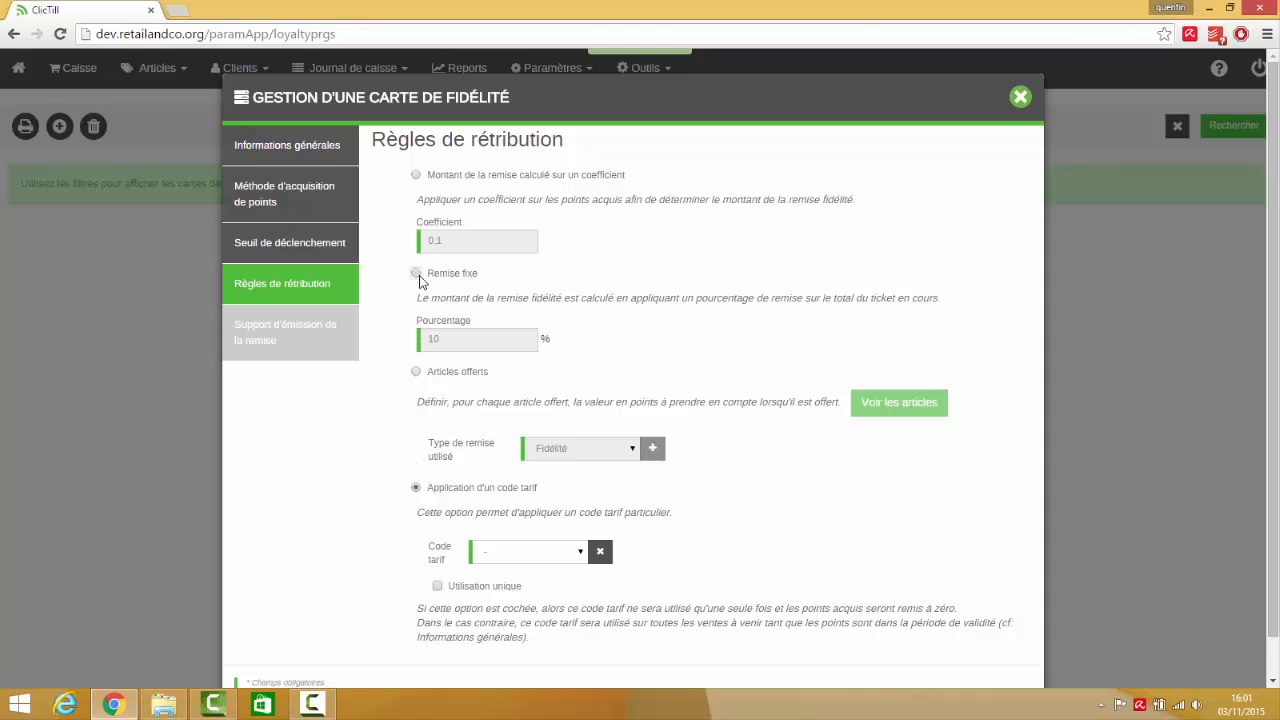
{"action": "left_click", "coordinate": [284, 335]}
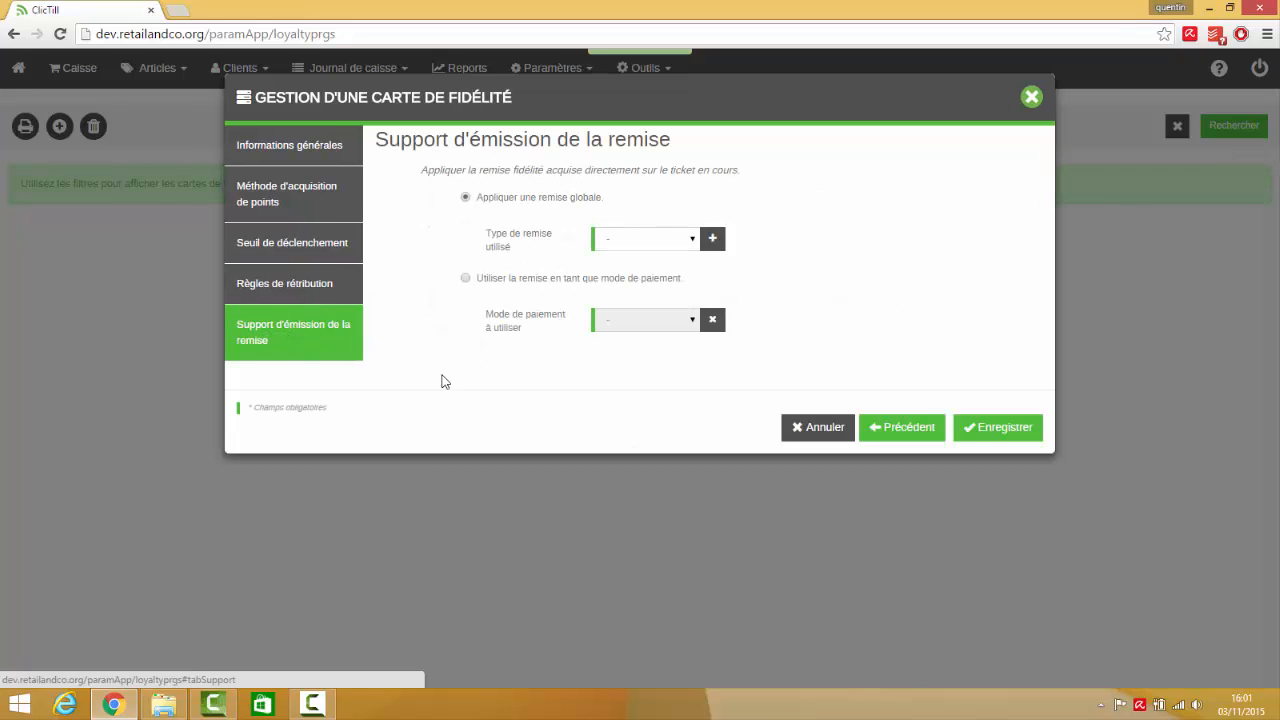